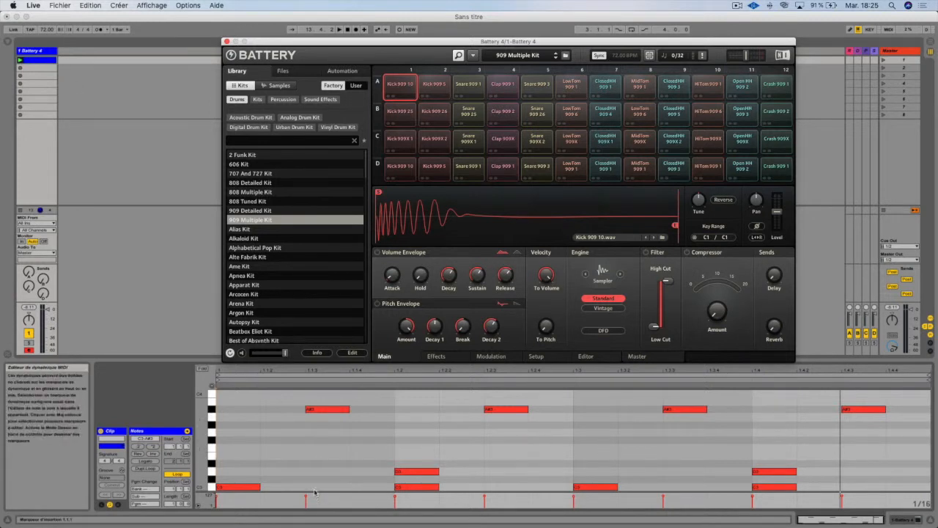
Audition the C3, D3 and A#3 notes of the drum clip and start looped playback
{"action": "left_click", "coordinate": [213, 488]}
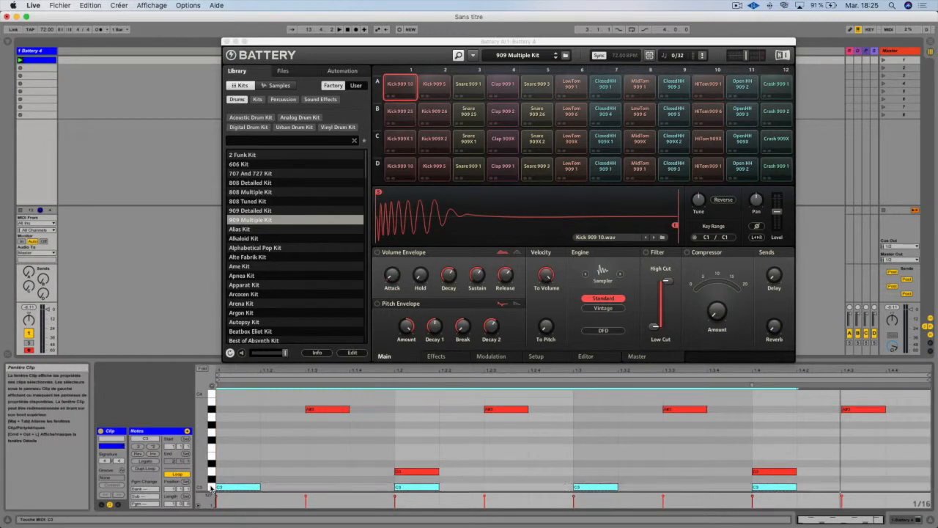
{"action": "left_click", "coordinate": [413, 472]}
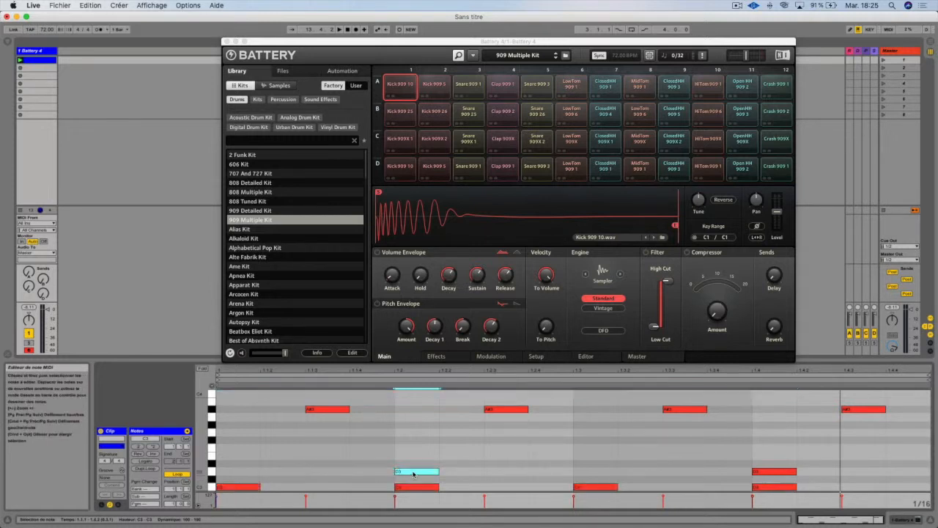
{"action": "left_click", "coordinate": [327, 409]}
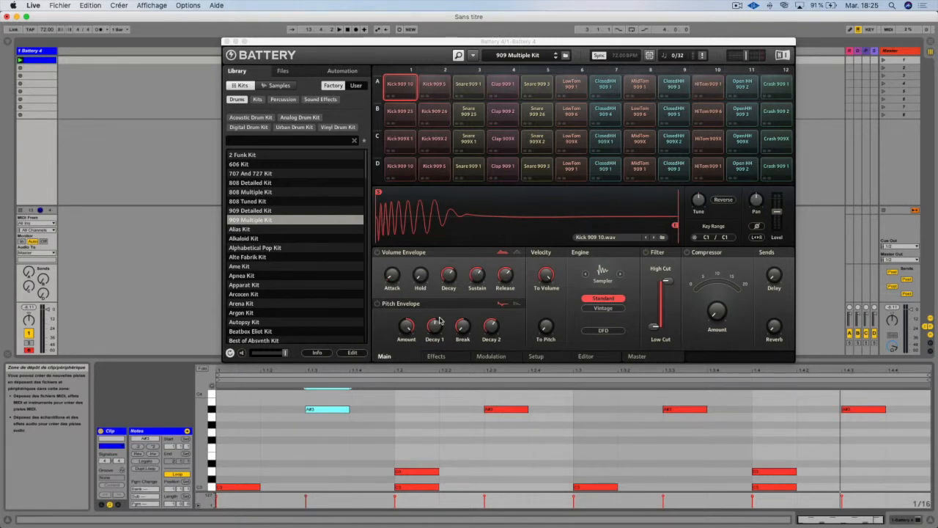
{"action": "scroll", "coordinate": [340, 440], "scroll_direction": "up", "scroll_amount": 3}
{"action": "scroll", "coordinate": [340, 440], "scroll_direction": "down", "scroll_amount": 5}
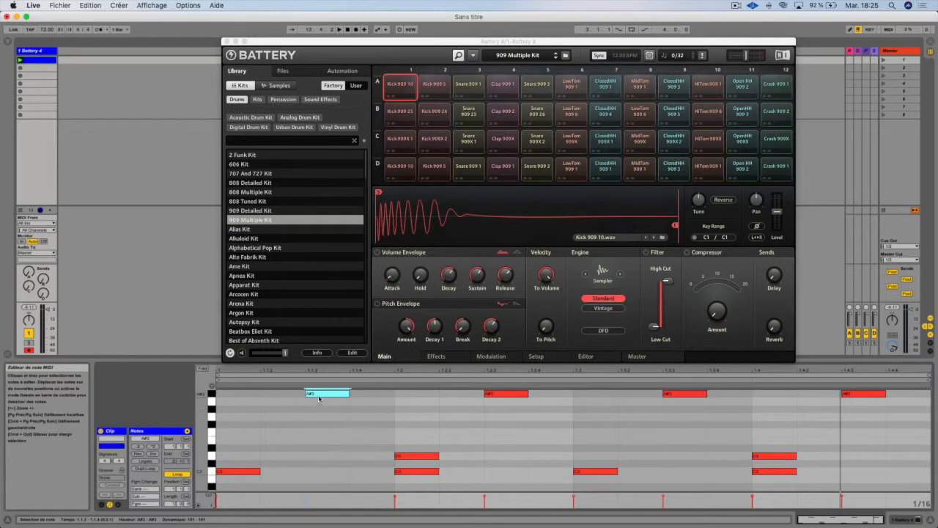
{"action": "key", "text": "space"}
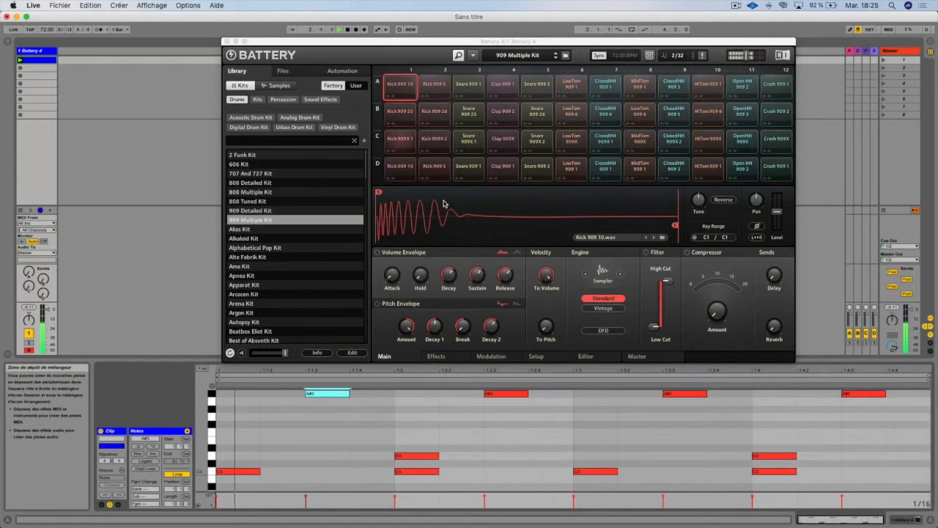
Look through the Effects, Main, Modulation and Setup parameters of the Kick 909 10 cell
{"action": "left_click", "coordinate": [437, 356]}
{"action": "left_click", "coordinate": [384, 356]}
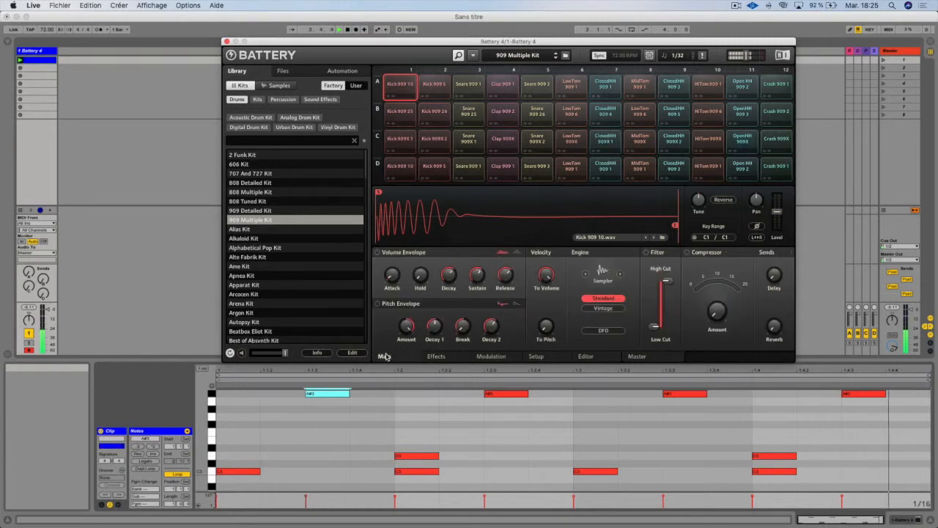
{"action": "left_click", "coordinate": [509, 358]}
{"action": "left_click", "coordinate": [536, 356]}
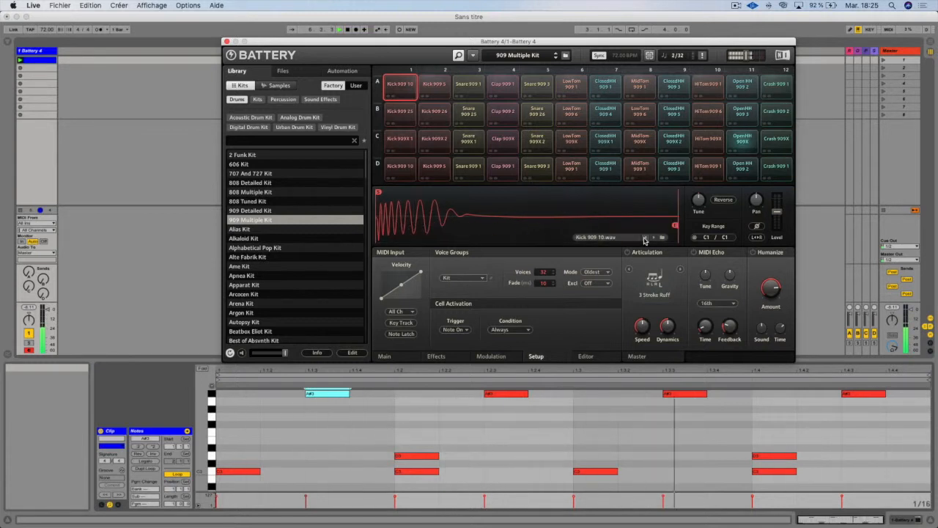
Try the sample start and end markers, then select the Kick 909X 1 cell and locate its sample in the library
{"action": "mouse_move", "coordinate": [675, 226]}
{"action": "left_mouse_down"}
{"action": "mouse_move", "coordinate": [602, 225]}
{"action": "mouse_move", "coordinate": [680, 224]}
{"action": "left_mouse_up"}
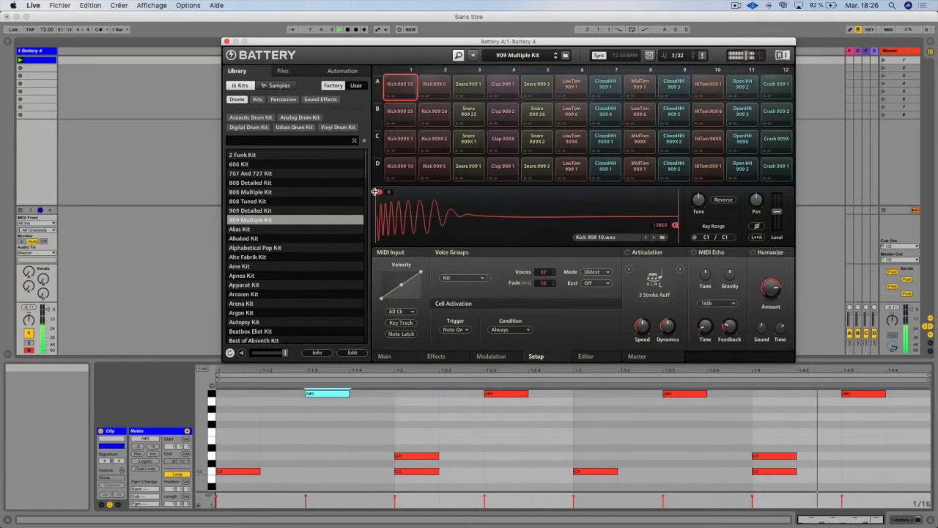
{"action": "mouse_move", "coordinate": [378, 192]}
{"action": "left_mouse_down"}
{"action": "mouse_move", "coordinate": [440, 192]}
{"action": "mouse_move", "coordinate": [381, 191]}
{"action": "left_mouse_up"}
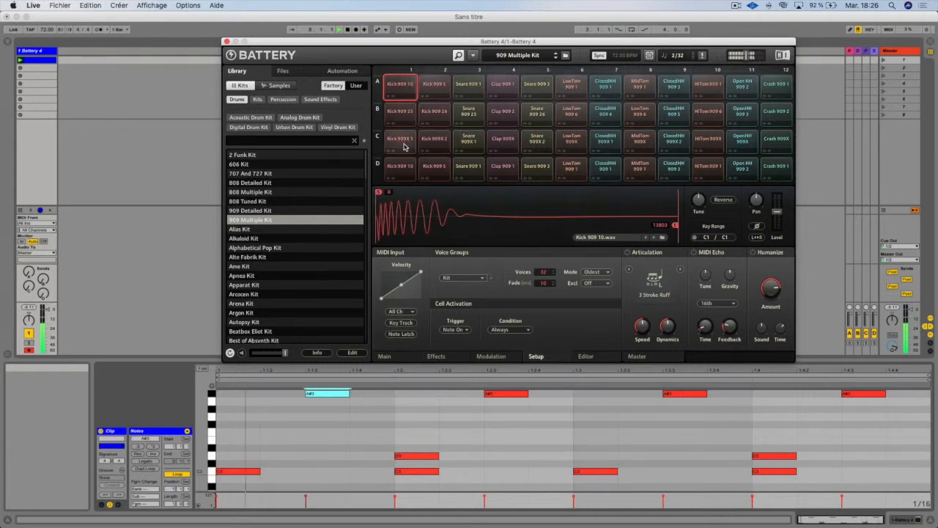
{"action": "mouse_move", "coordinate": [379, 192]}
{"action": "left_mouse_down"}
{"action": "mouse_move", "coordinate": [453, 191]}
{"action": "mouse_move", "coordinate": [365, 194]}
{"action": "left_mouse_up"}
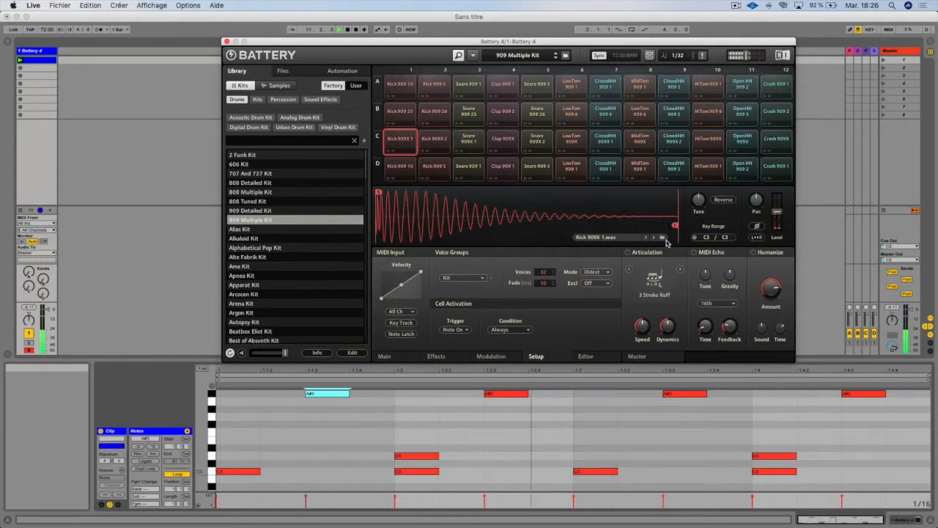
{"action": "left_click", "coordinate": [664, 239]}
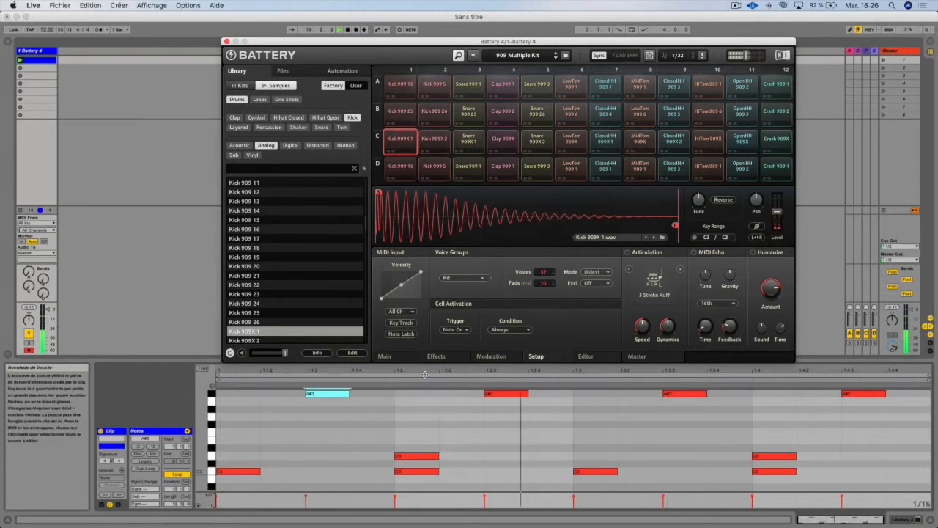
Compare the Kick 909X 1 cell with and without its volume envelope, leaving the envelope enabled
{"action": "left_click", "coordinate": [384, 356]}
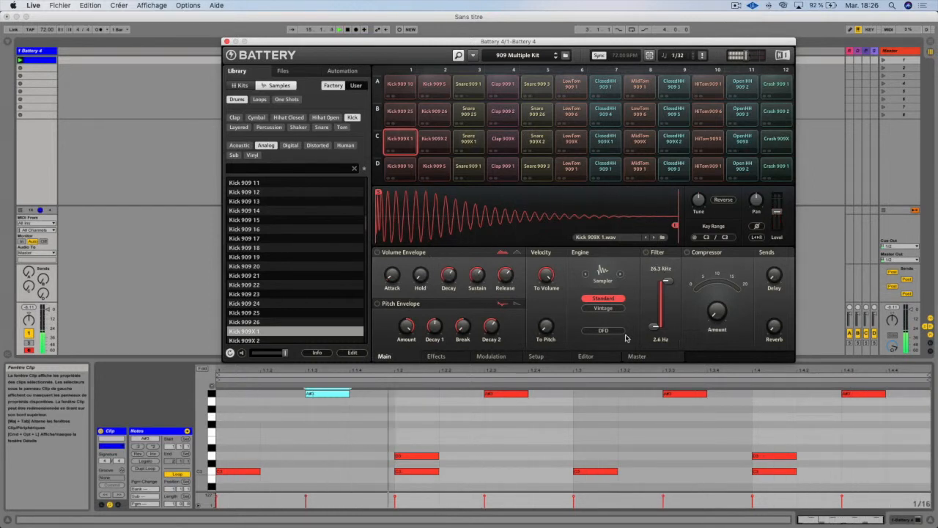
{"action": "left_click", "coordinate": [377, 253]}
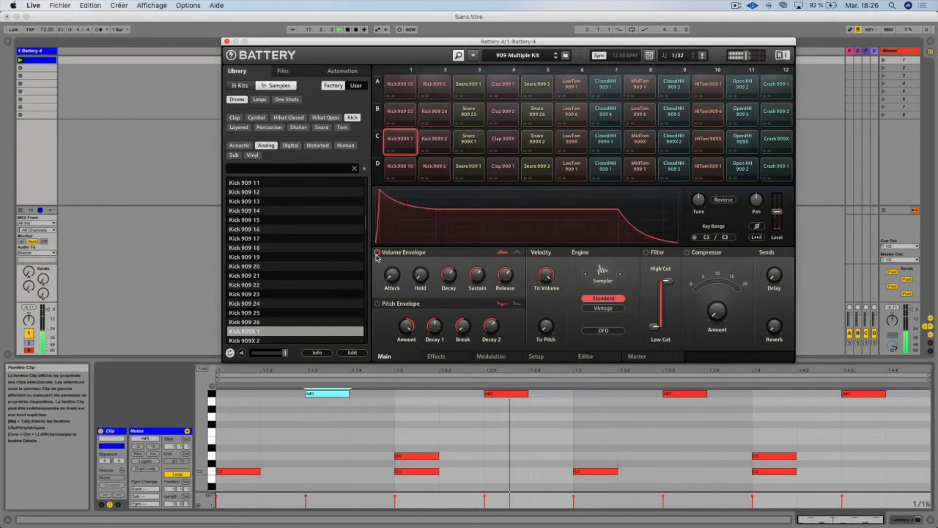
{"action": "left_click", "coordinate": [377, 253]}
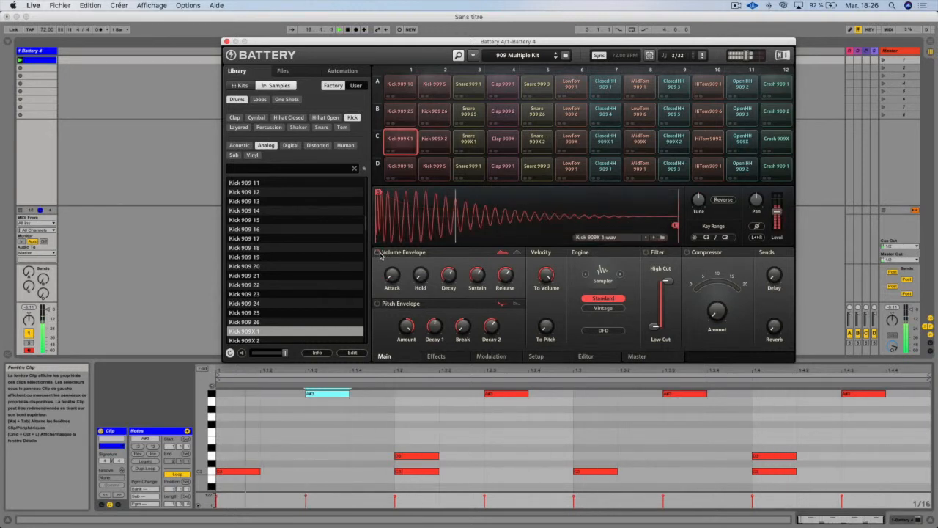
{"action": "left_click", "coordinate": [377, 253]}
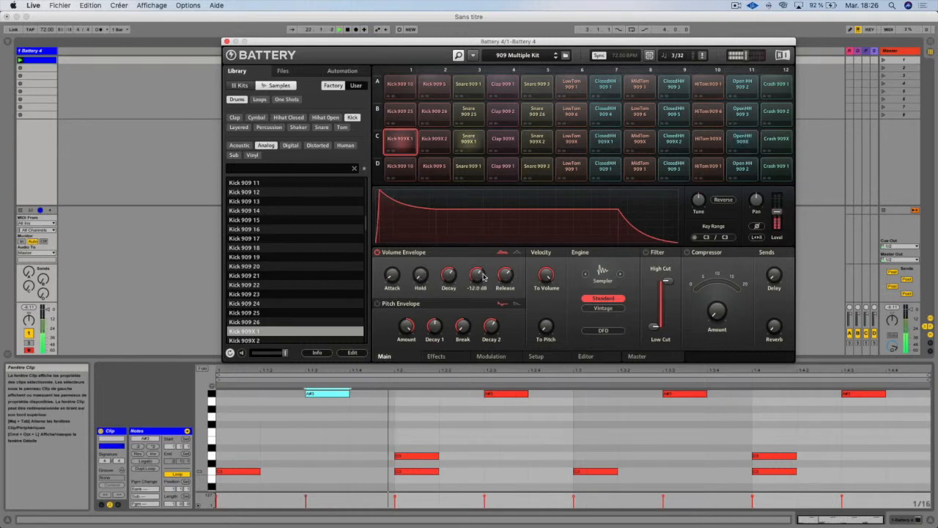
Shape the kick's volume envelope by adjusting its attack, hold, sustain and release
{"action": "left_click_drag", "start_coordinate": [392, 275], "coordinate": [392, 255]}
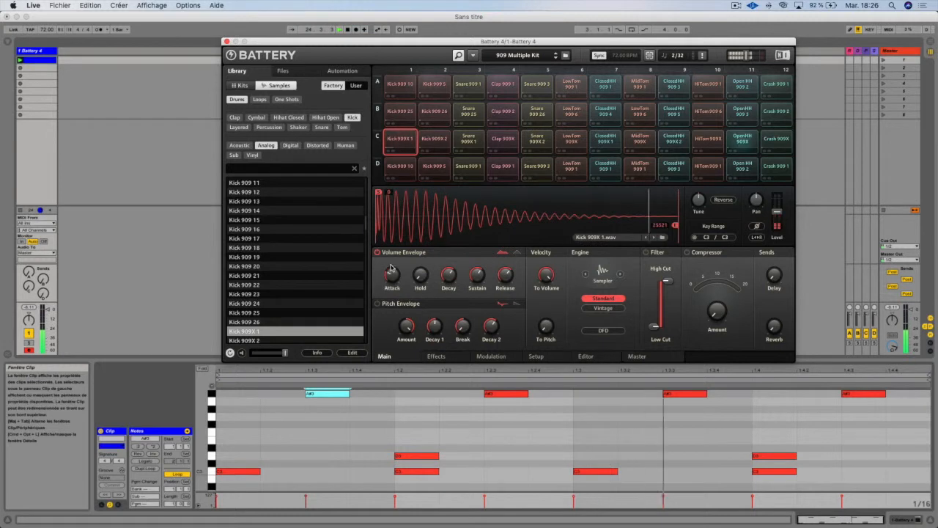
{"action": "left_click_drag", "start_coordinate": [392, 275], "coordinate": [505, 268]}
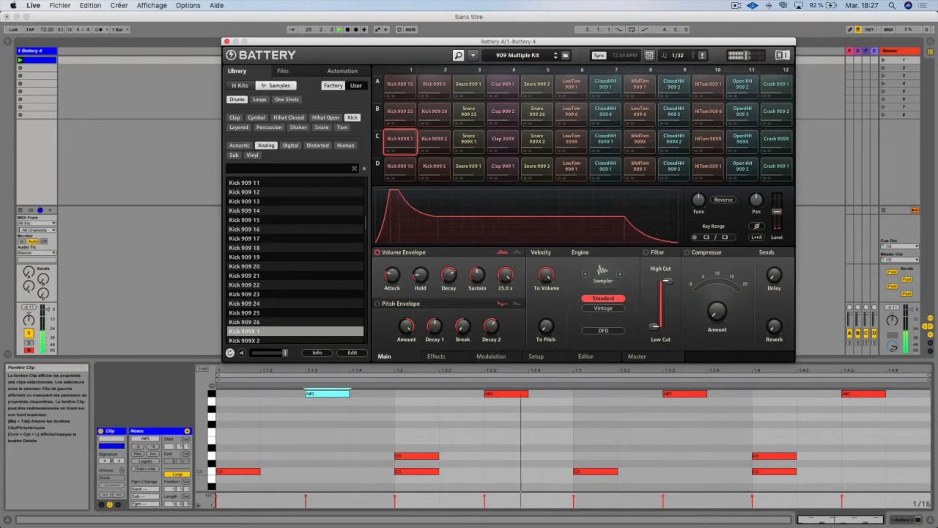
{"action": "left_click_drag", "start_coordinate": [506, 275], "coordinate": [506, 287]}
Switch the kick's volume envelope to the attack-hold-decay shape and raise its attack, hold and decay times
{"action": "left_click", "coordinate": [518, 253]}
{"action": "mouse_move", "coordinate": [421, 277]}
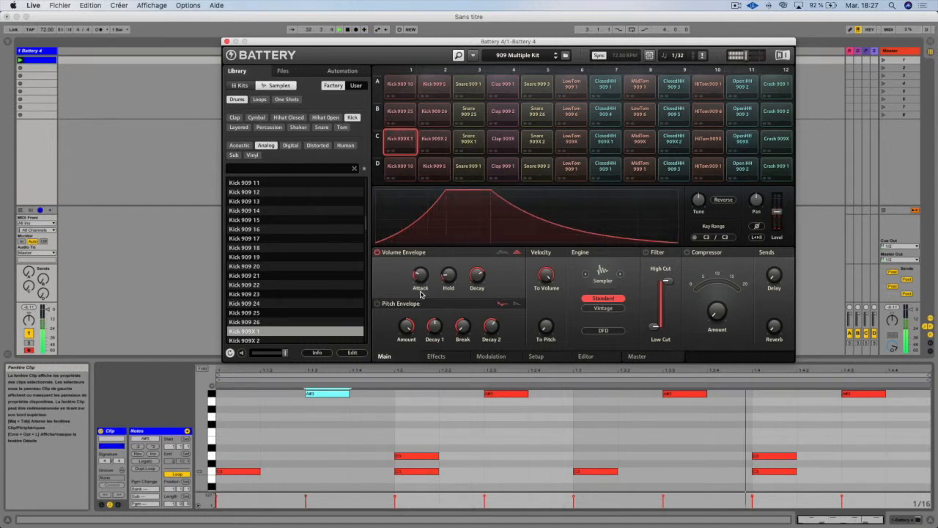
{"action": "mouse_move", "coordinate": [489, 291]}
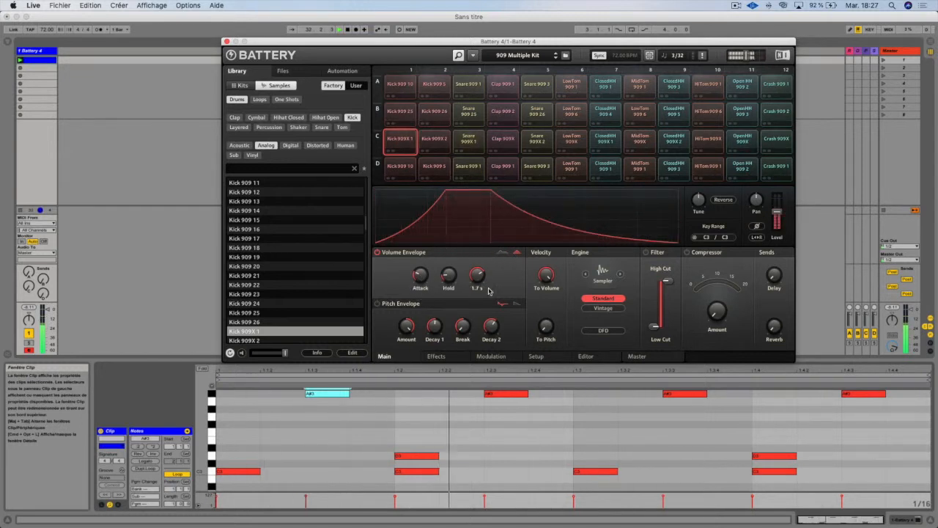
{"action": "left_click_drag", "start_coordinate": [421, 282], "coordinate": [478, 257]}
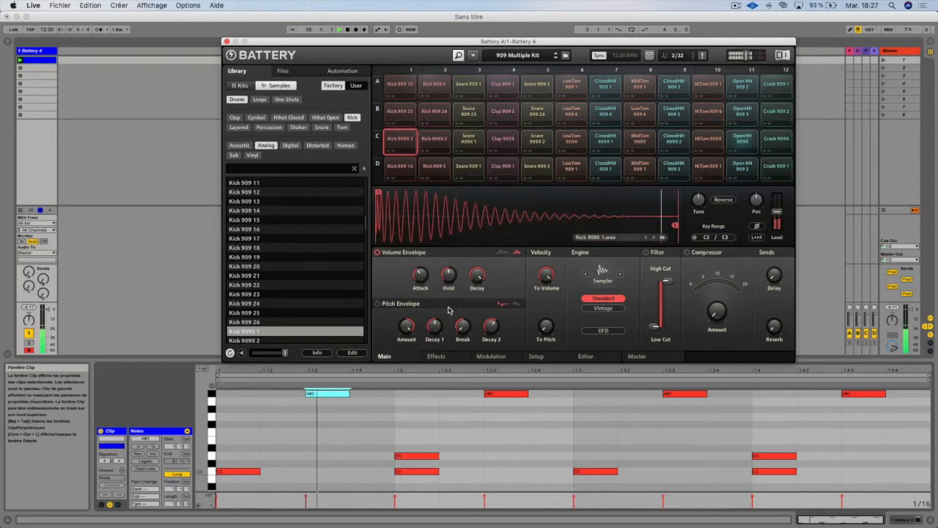
Enable the kick's pitch envelope, bring its amount close to zero and set Decay 1 to about 289 ms
{"action": "left_click", "coordinate": [378, 304]}
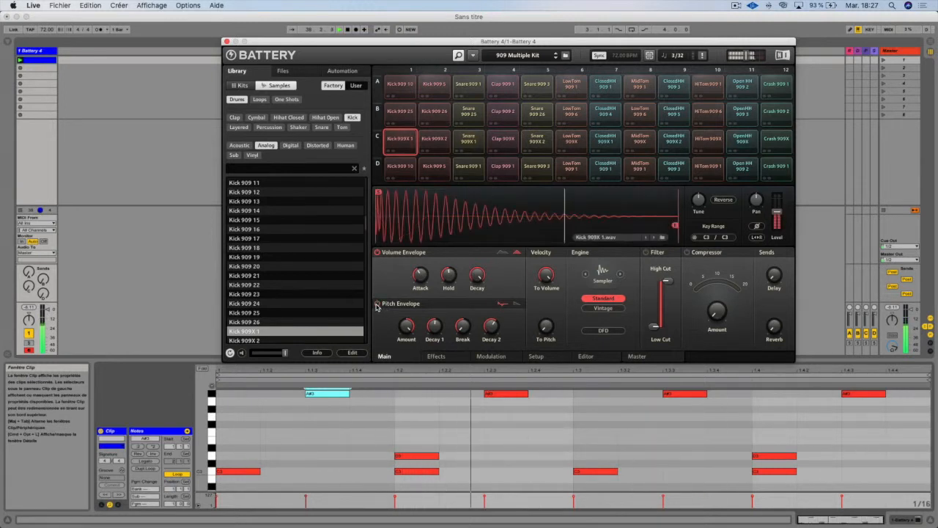
{"action": "left_click_drag", "start_coordinate": [409, 327], "coordinate": [405, 293]}
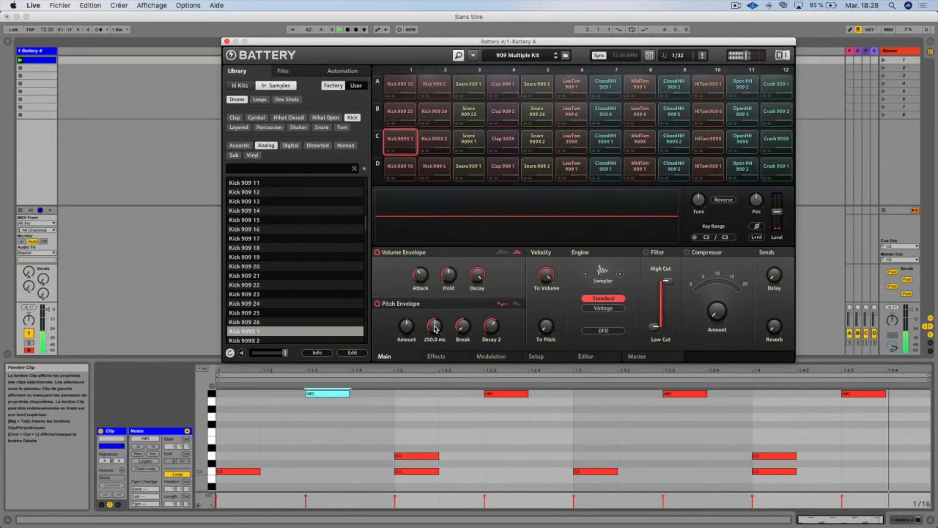
{"action": "left_click_drag", "start_coordinate": [434, 324], "coordinate": [434, 305]}
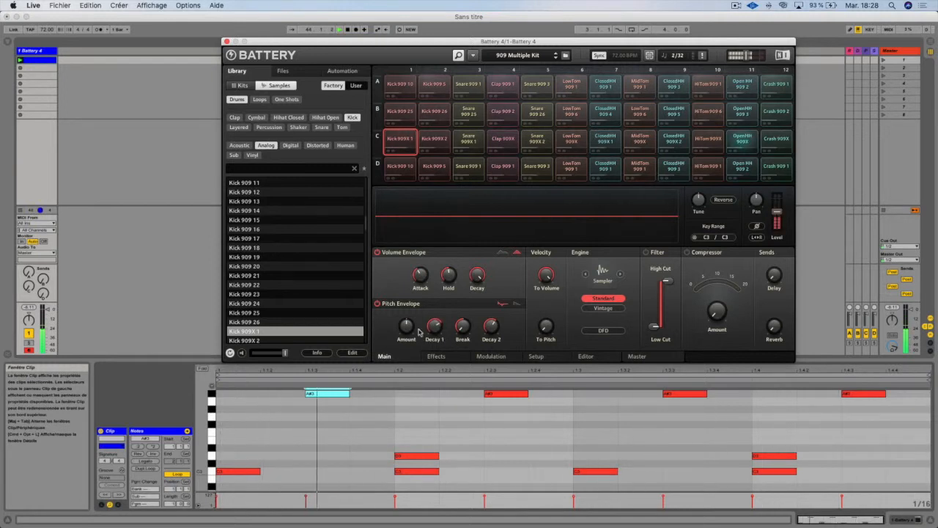
{"action": "left_click_drag", "start_coordinate": [434, 326], "coordinate": [434, 363]}
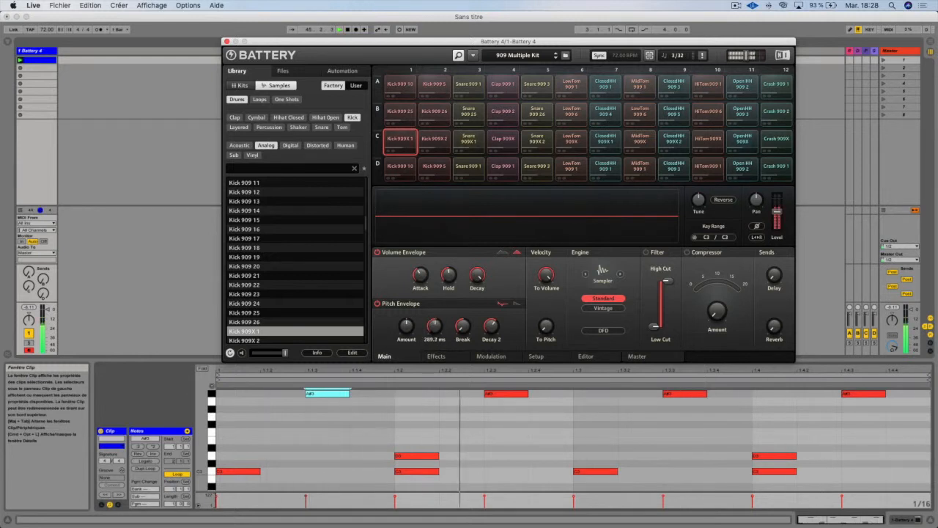
Switch the pitch envelope to the single-decay shape, set its amount to about 0.36 st and lengthen its decay
{"action": "left_click", "coordinate": [515, 307]}
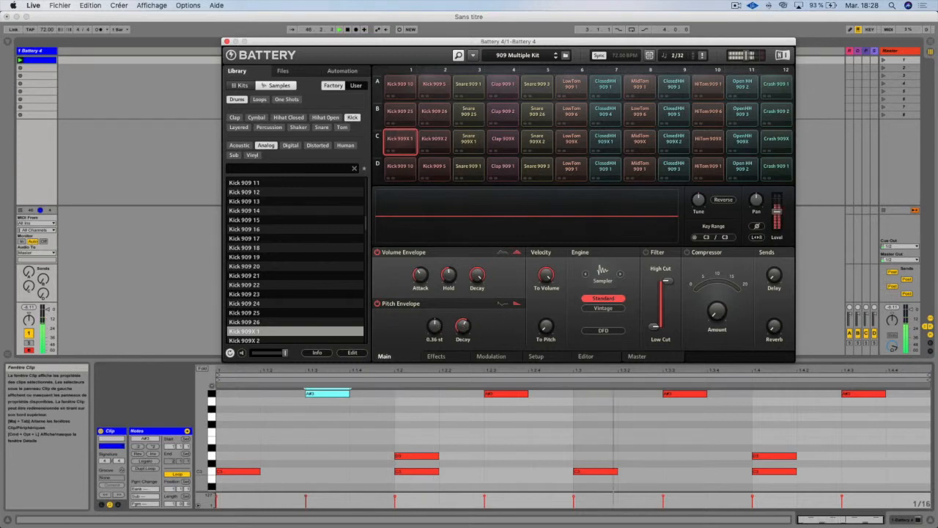
{"action": "left_click_drag", "start_coordinate": [434, 325], "coordinate": [434, 318]}
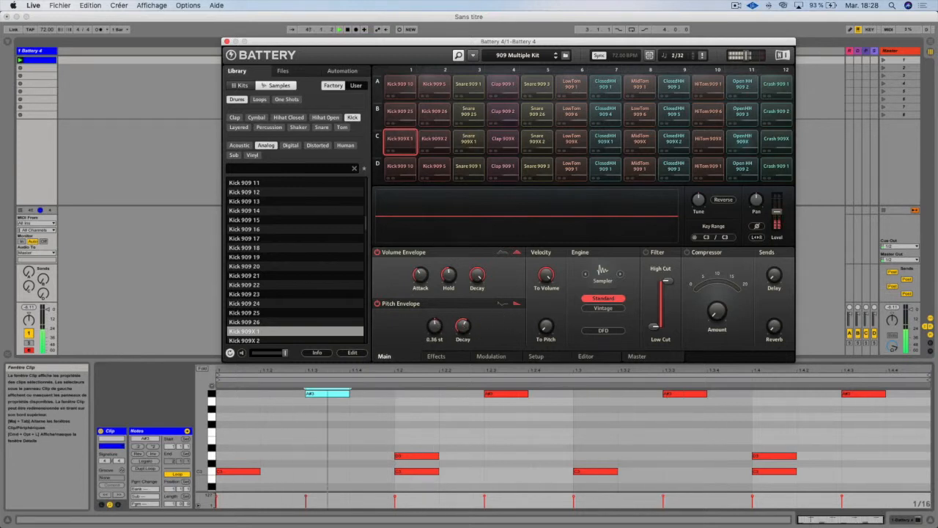
{"action": "left_click_drag", "start_coordinate": [462, 326], "coordinate": [462, 317]}
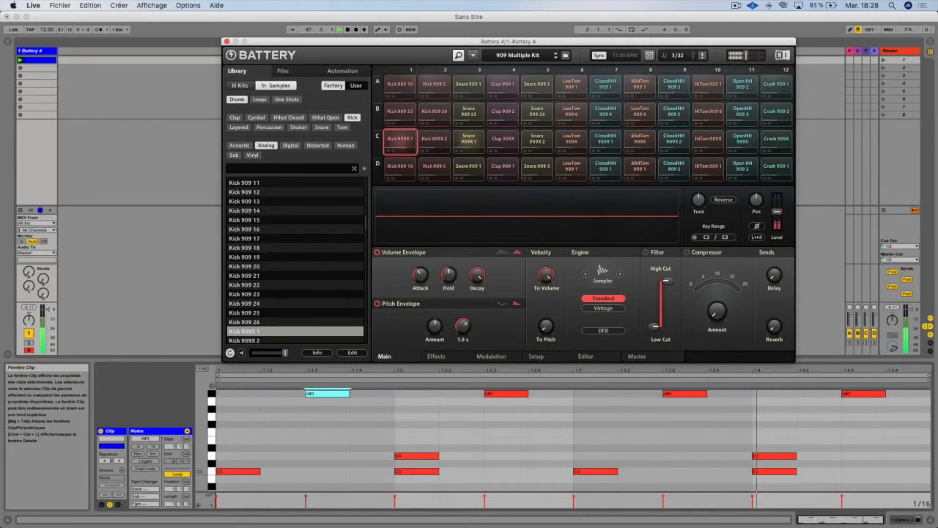
{"action": "left_click_drag", "start_coordinate": [462, 317], "coordinate": [462, 308]}
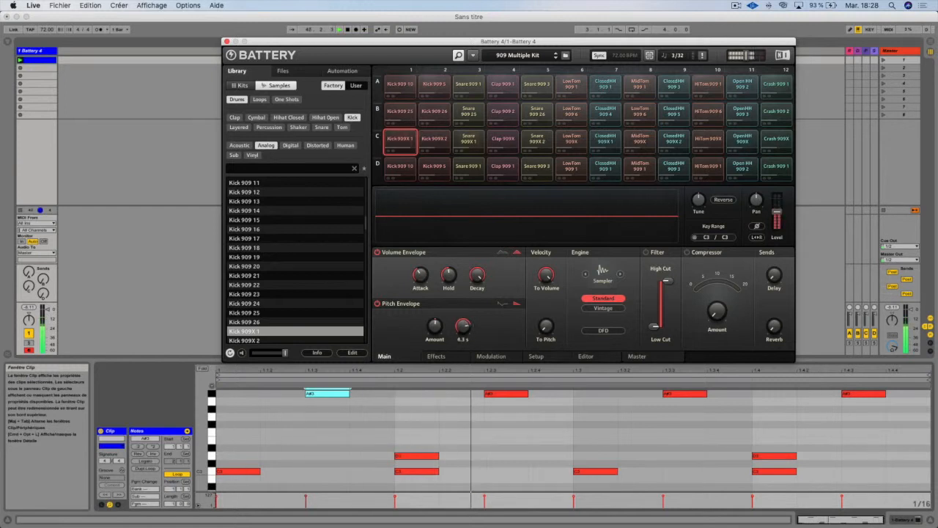
Return the pitch envelope to the two-decay shape, bring Break close to zero and adjust Decay 2
{"action": "left_click", "coordinate": [503, 303]}
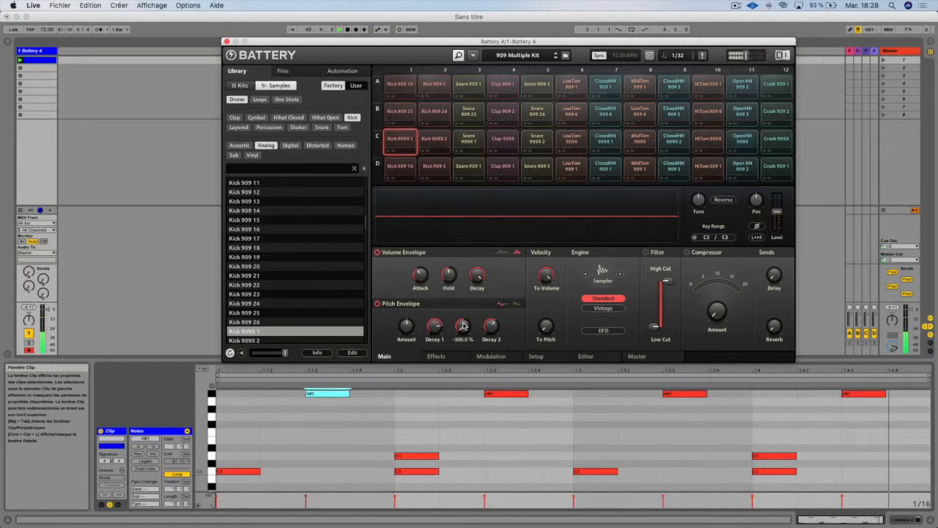
{"action": "left_click_drag", "start_coordinate": [463, 326], "coordinate": [462, 315]}
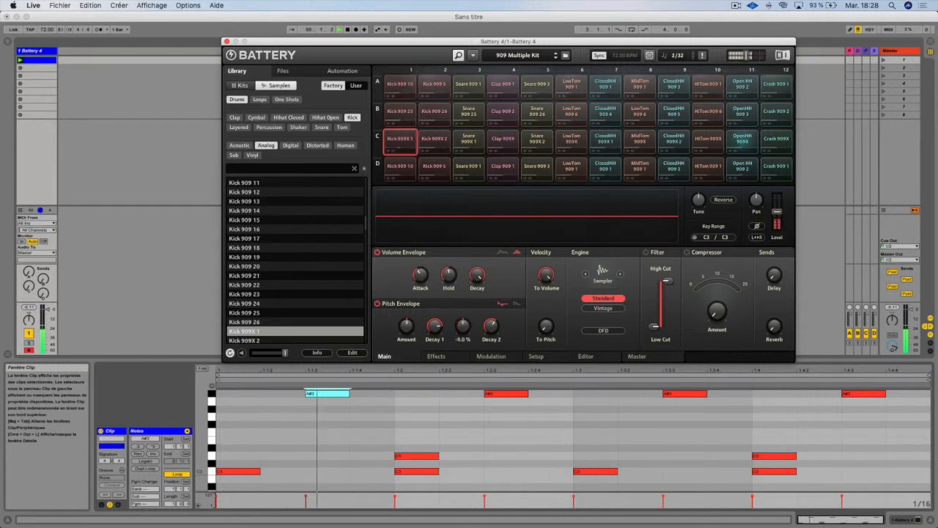
{"action": "left_click_drag", "start_coordinate": [462, 324], "coordinate": [462, 316]}
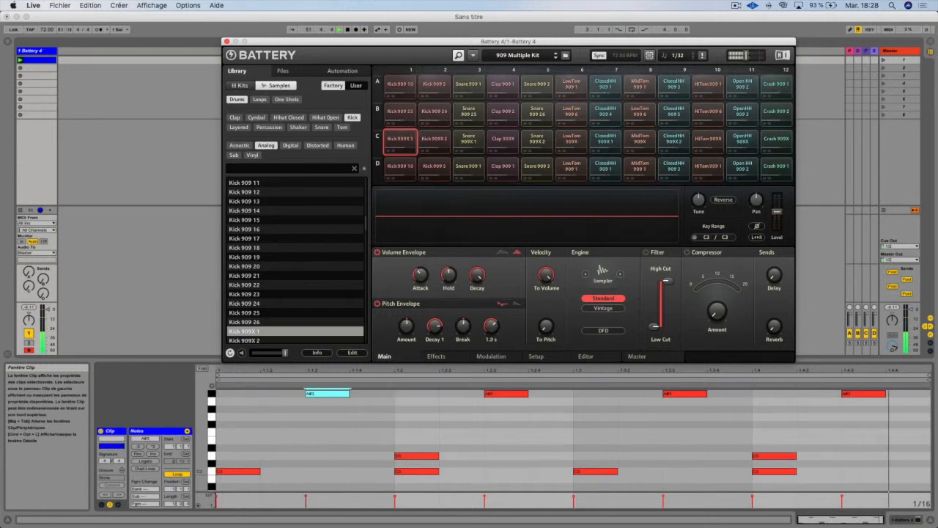
{"action": "left_click_drag", "start_coordinate": [491, 327], "coordinate": [491, 321]}
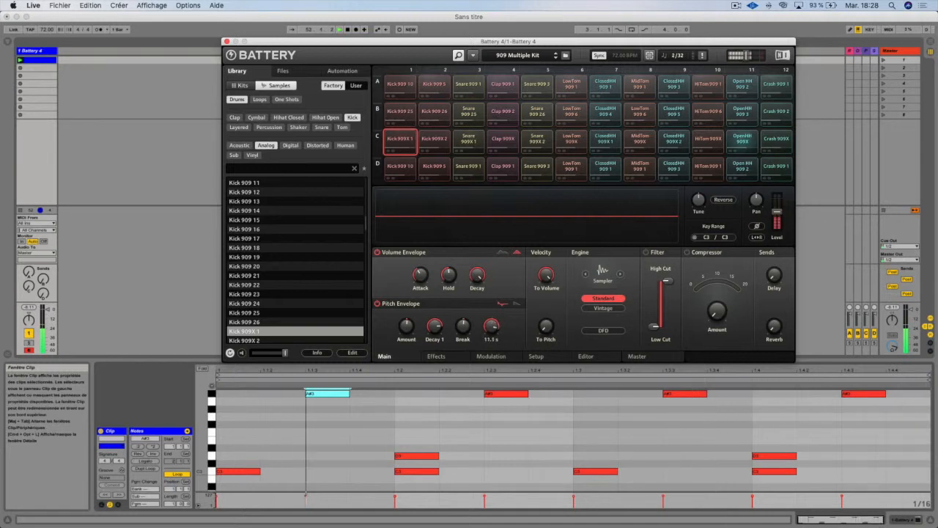
{"action": "left_click_drag", "start_coordinate": [463, 327], "coordinate": [463, 330]}
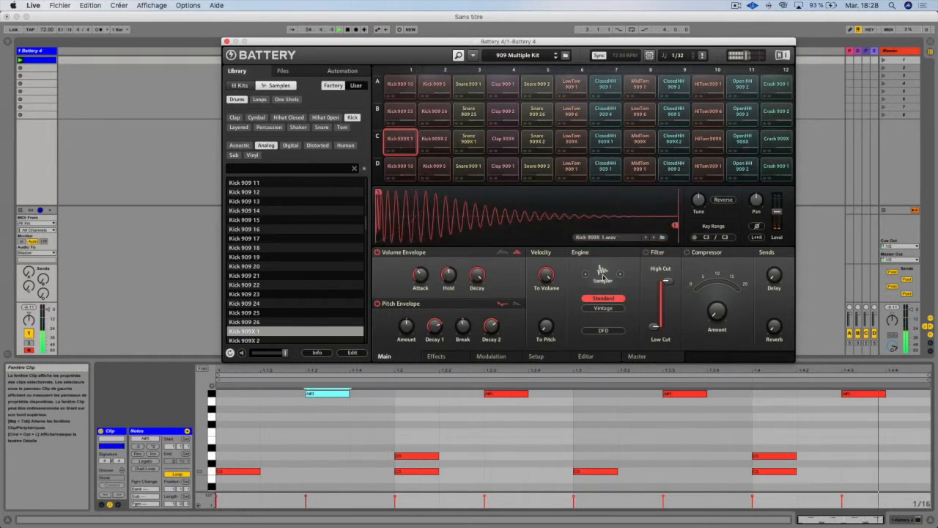
Reduce the kick's velocity-to-volume amount and set velocity-to-pitch to about 2.9 st
{"action": "left_click_drag", "start_coordinate": [546, 276], "coordinate": [547, 277]}
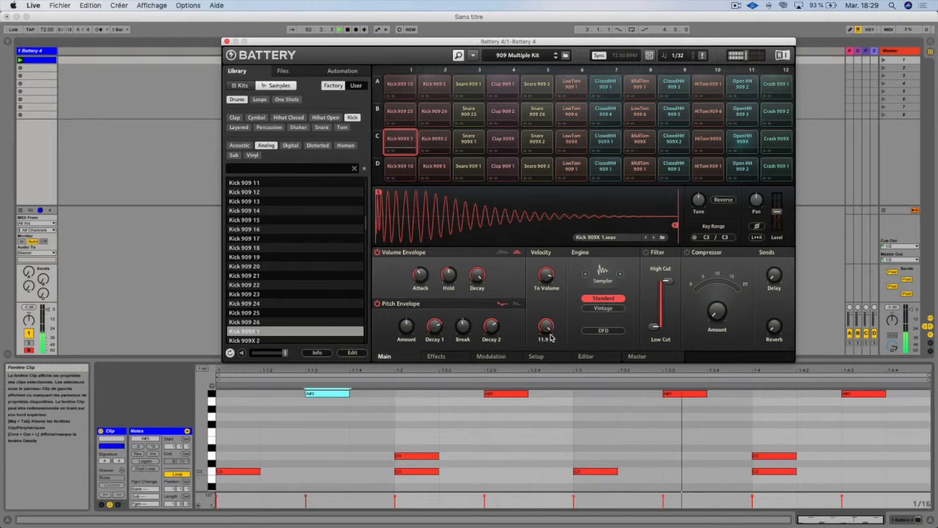
{"action": "left_click_drag", "start_coordinate": [548, 328], "coordinate": [548, 349]}
{"action": "left_click_drag", "start_coordinate": [548, 273], "coordinate": [549, 280]}
{"action": "left_click_drag", "start_coordinate": [550, 332], "coordinate": [551, 336]}
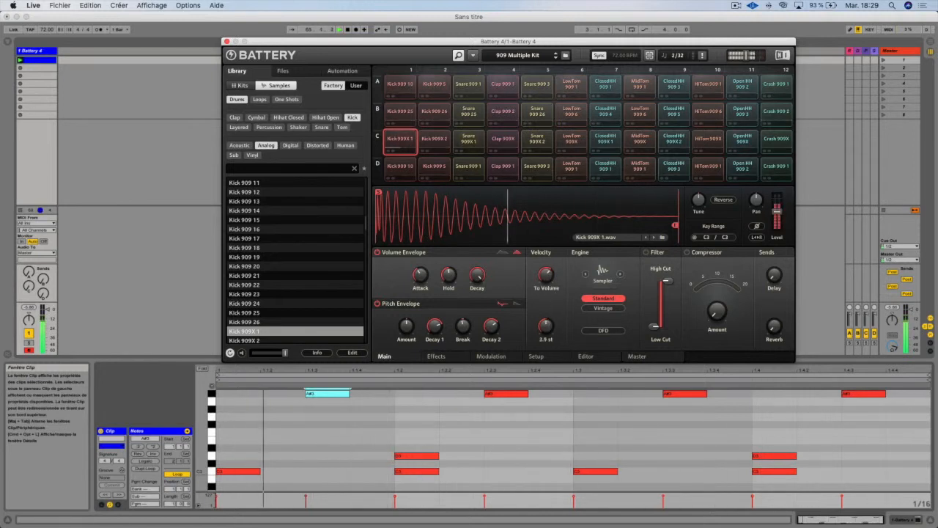
Switch the kick's Sampler engine to Vintage mode and choose the MP-60 emulation
{"action": "left_click_drag", "start_coordinate": [548, 283], "coordinate": [549, 282]}
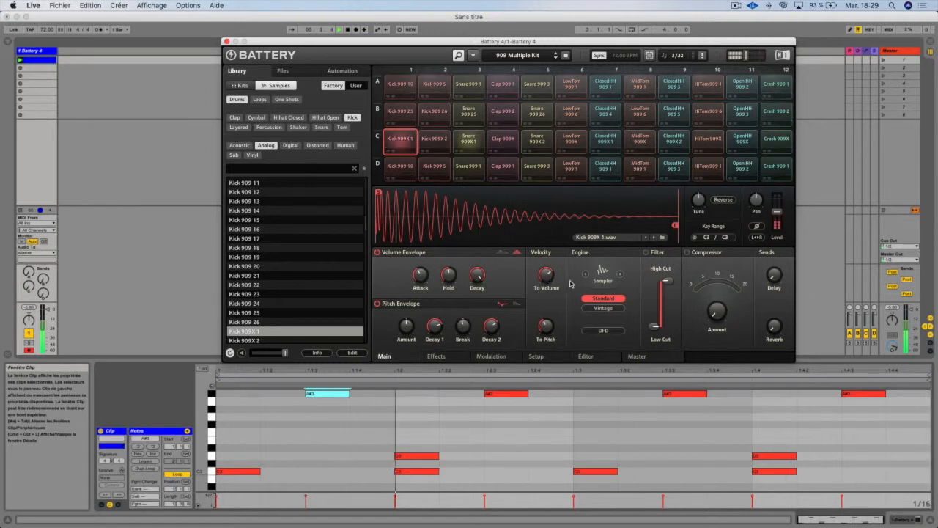
{"action": "left_click", "coordinate": [602, 271]}
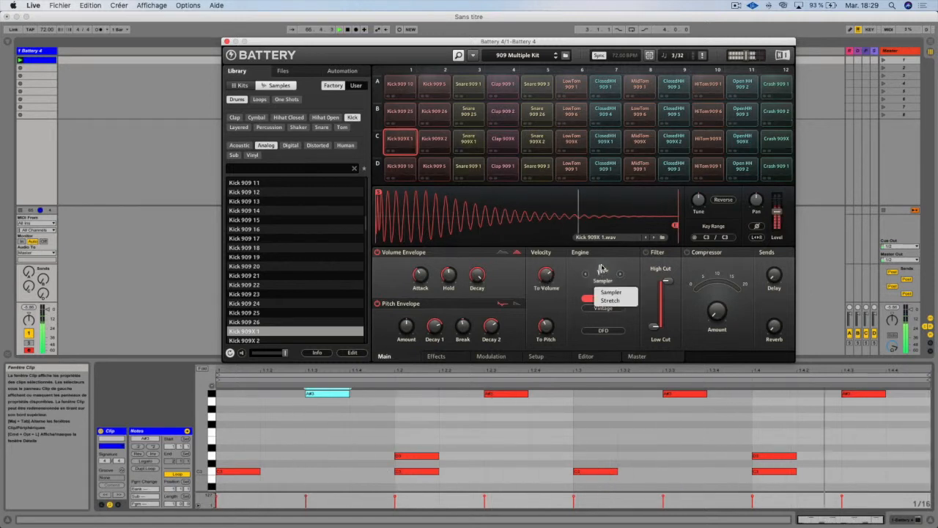
{"action": "left_click", "coordinate": [603, 272]}
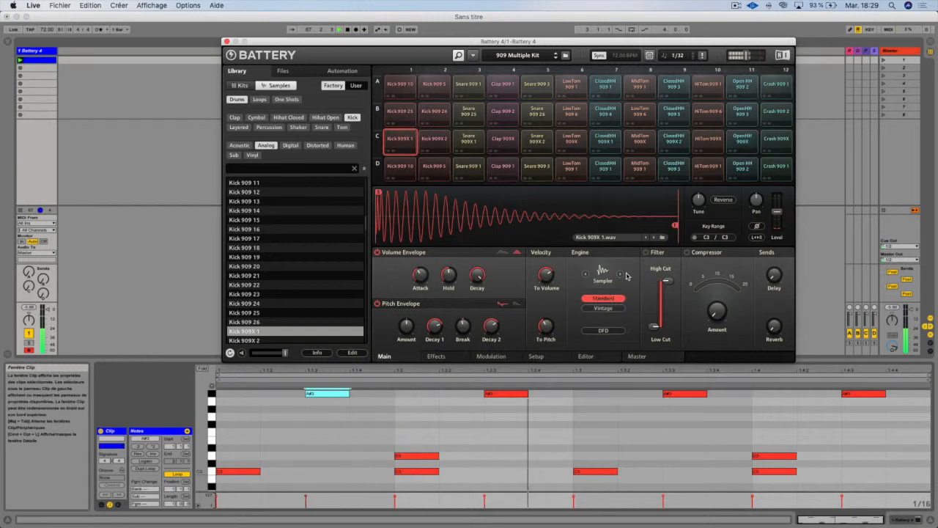
{"action": "left_click", "coordinate": [604, 308]}
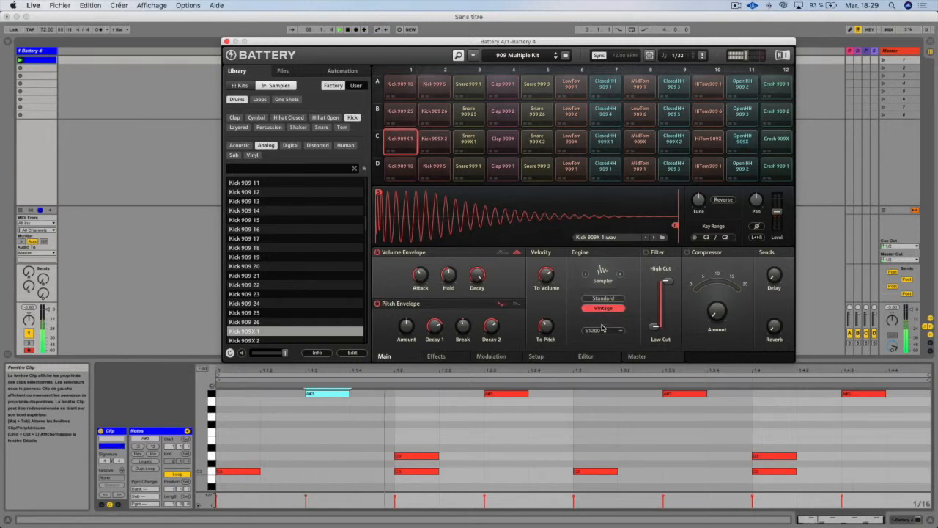
{"action": "left_click", "coordinate": [602, 330]}
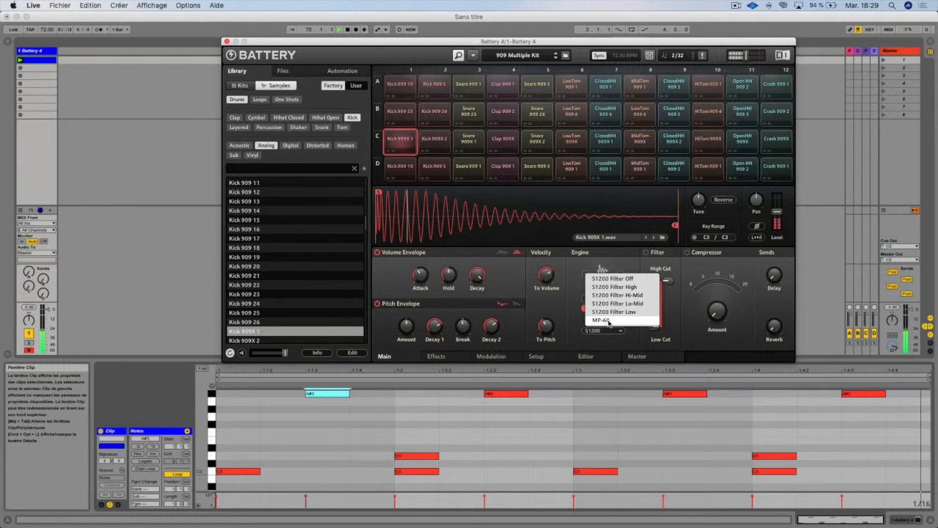
{"action": "left_click", "coordinate": [601, 320]}
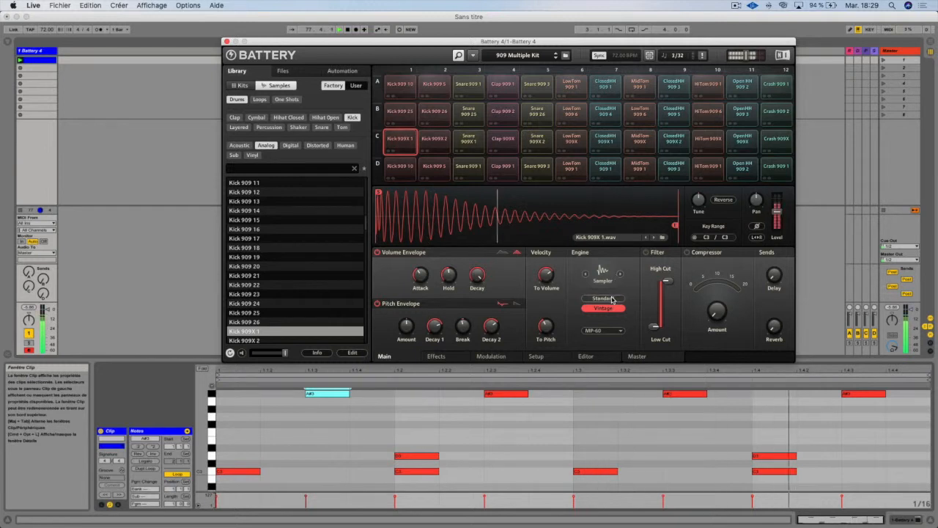
Try the Sampler engine's Standard mode with DFD switched on and off
{"action": "left_click", "coordinate": [612, 300]}
{"action": "left_click", "coordinate": [606, 332]}
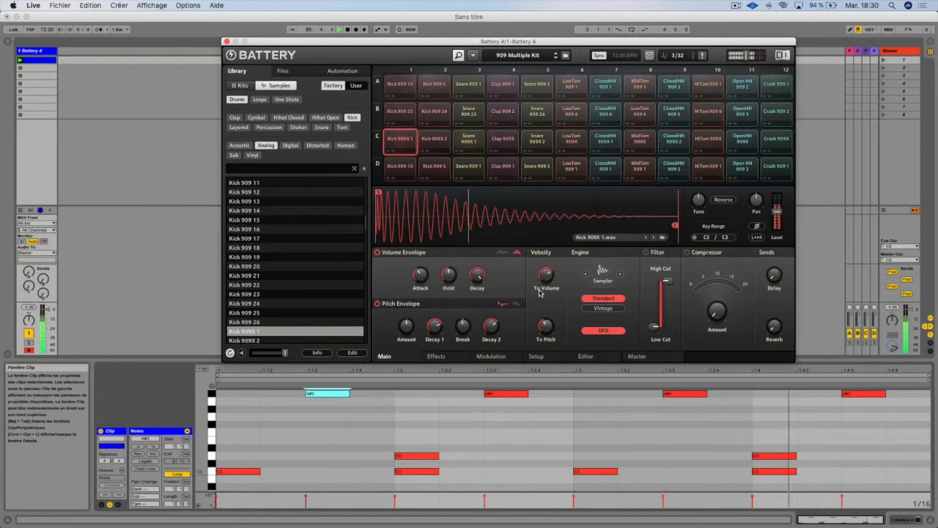
{"action": "left_click", "coordinate": [597, 332]}
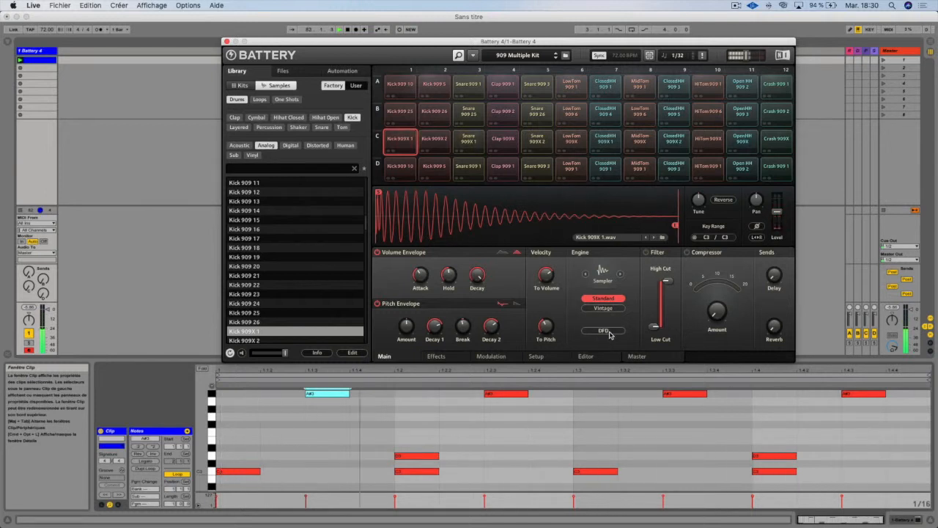
{"action": "left_click", "coordinate": [606, 309]}
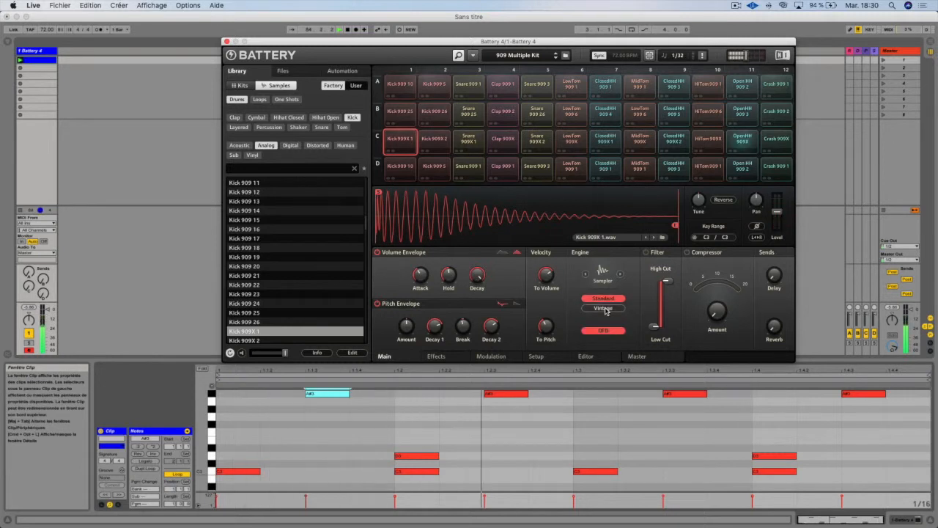
{"action": "left_click", "coordinate": [605, 300]}
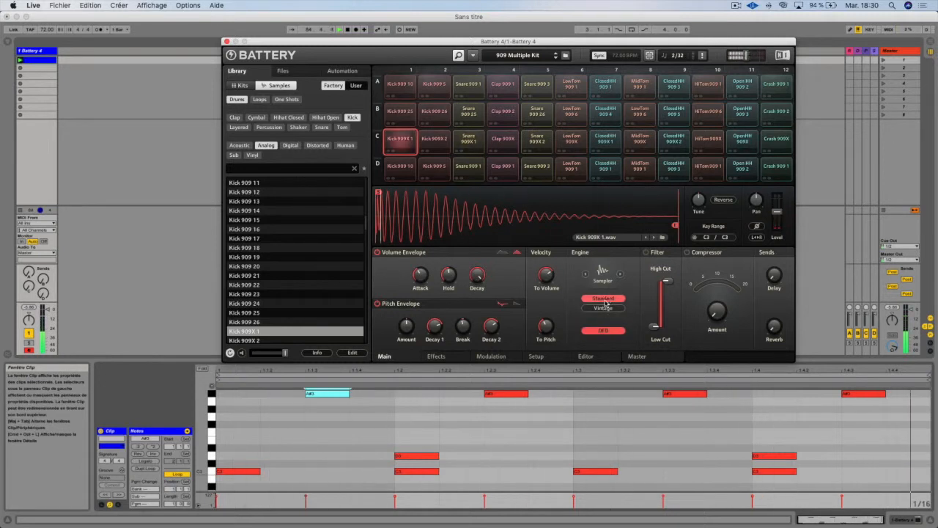
{"action": "left_click", "coordinate": [605, 331]}
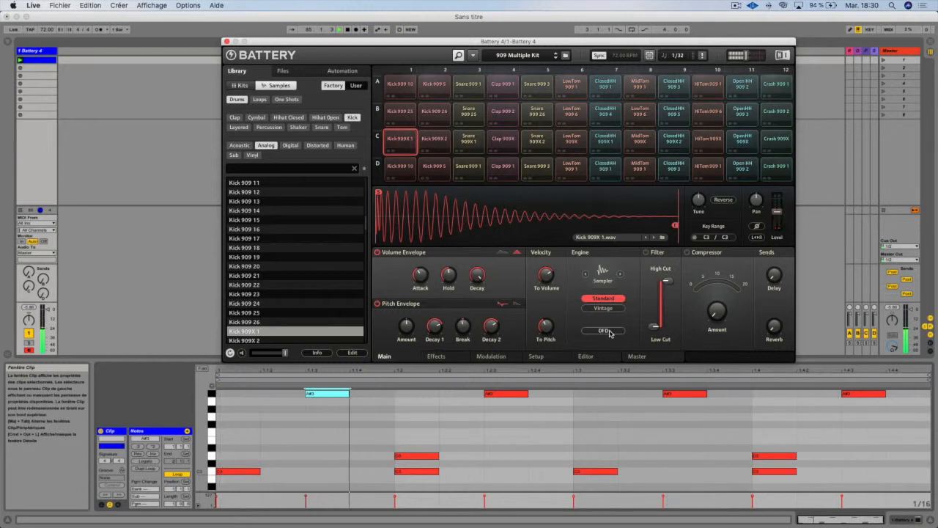
Return the Sampler engine to Vintage mode and compare its emulations, settling on S1200 Filter High
{"action": "left_click", "coordinate": [604, 309]}
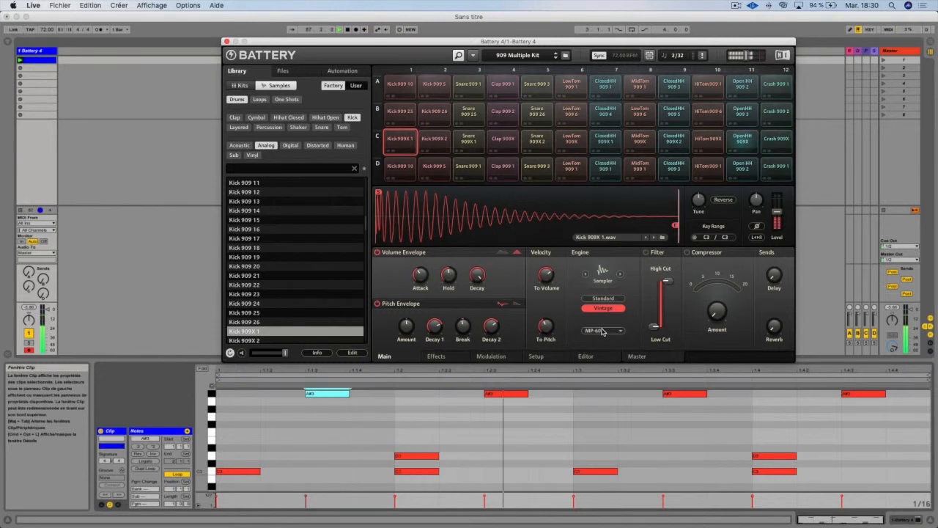
{"action": "left_click", "coordinate": [607, 332]}
{"action": "left_click", "coordinate": [613, 312]}
{"action": "left_click", "coordinate": [609, 329]}
{"action": "left_click", "coordinate": [607, 321]}
{"action": "left_click", "coordinate": [606, 331]}
{"action": "left_click", "coordinate": [615, 295]}
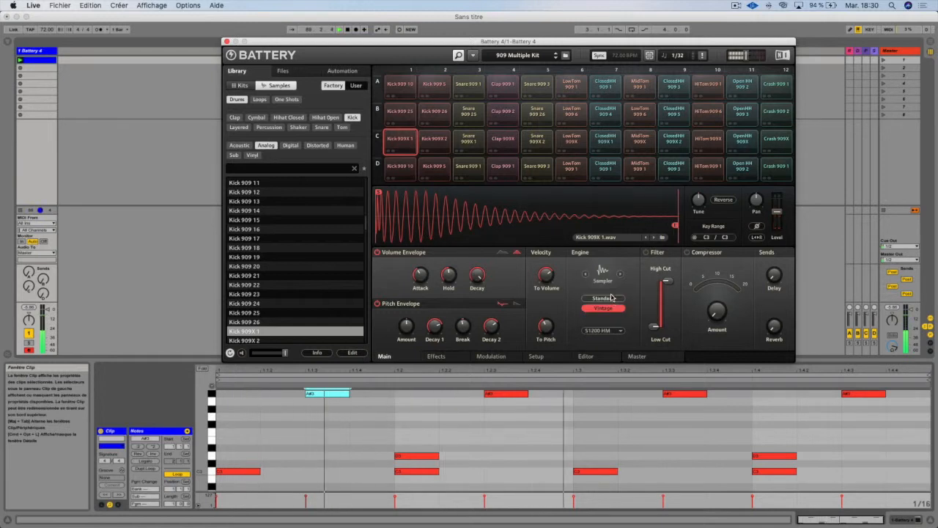
{"action": "left_click", "coordinate": [604, 330]}
{"action": "left_click", "coordinate": [608, 286]}
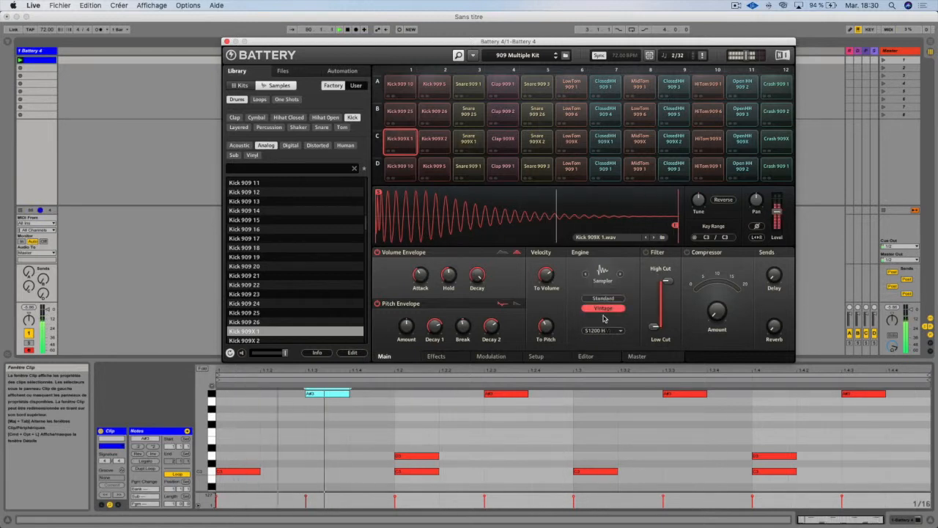
Enable the kick's filter and set High Cut to about 2.0 kHz and Low Cut to about 4.9 Hz
{"action": "left_click", "coordinate": [646, 252]}
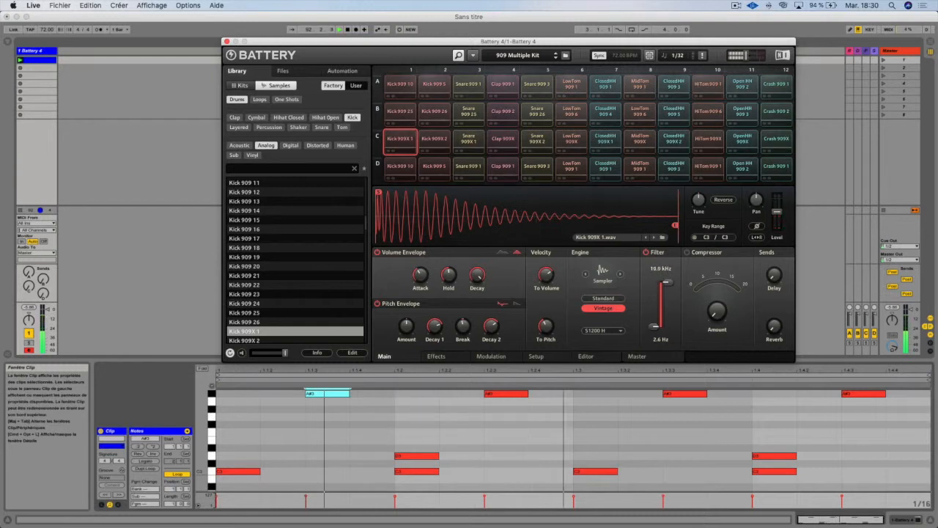
{"action": "left_click_drag", "start_coordinate": [667, 286], "coordinate": [667, 289]}
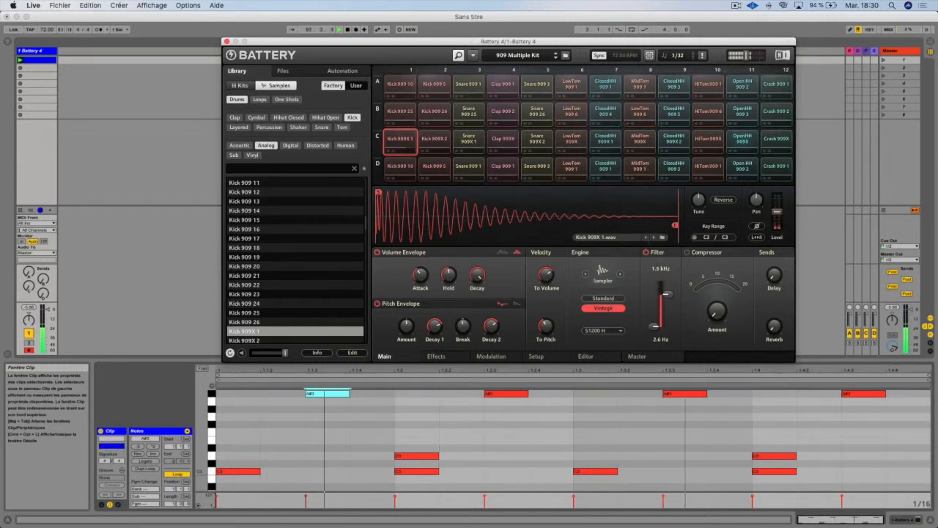
{"action": "left_click_drag", "start_coordinate": [656, 326], "coordinate": [656, 323]}
{"action": "left_click_drag", "start_coordinate": [667, 280], "coordinate": [667, 283]}
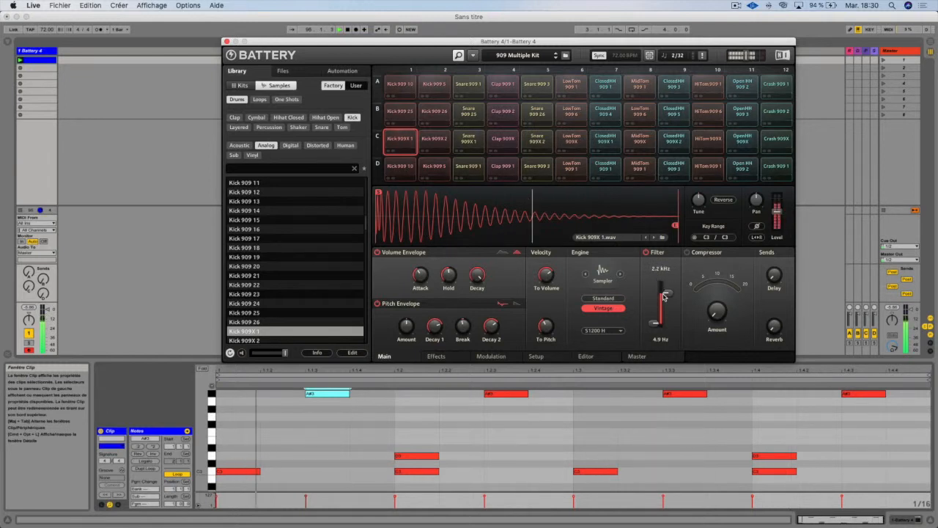
{"action": "left_click_drag", "start_coordinate": [667, 292], "coordinate": [667, 294]}
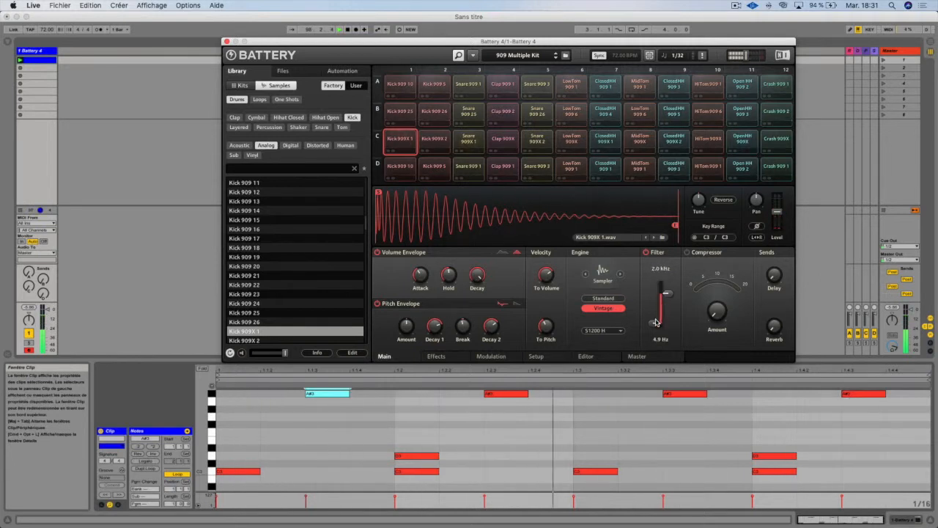
Try Low Cut at about 20.6 Hz, then open the filter to about 2.6 Hz and 26.3 kHz
{"action": "left_click_drag", "start_coordinate": [655, 323], "coordinate": [655, 325]}
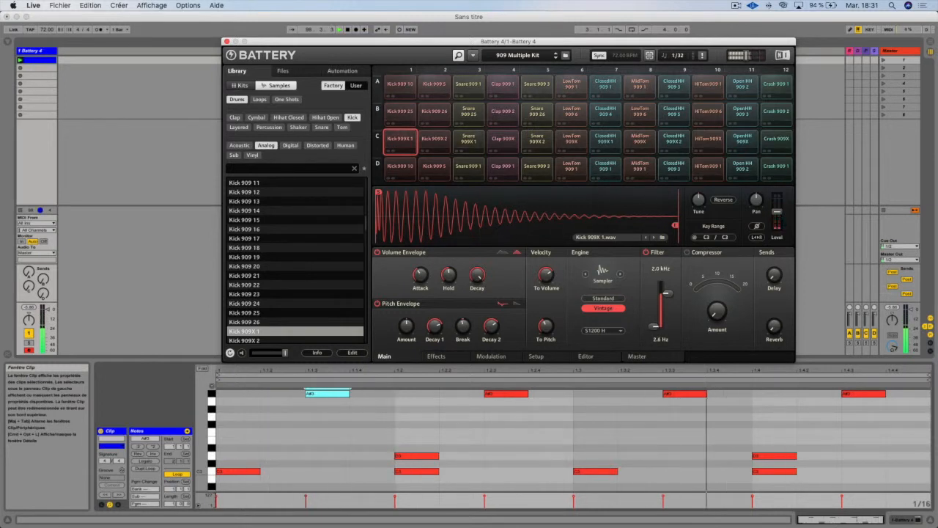
{"action": "left_click_drag", "start_coordinate": [655, 321], "coordinate": [655, 315]}
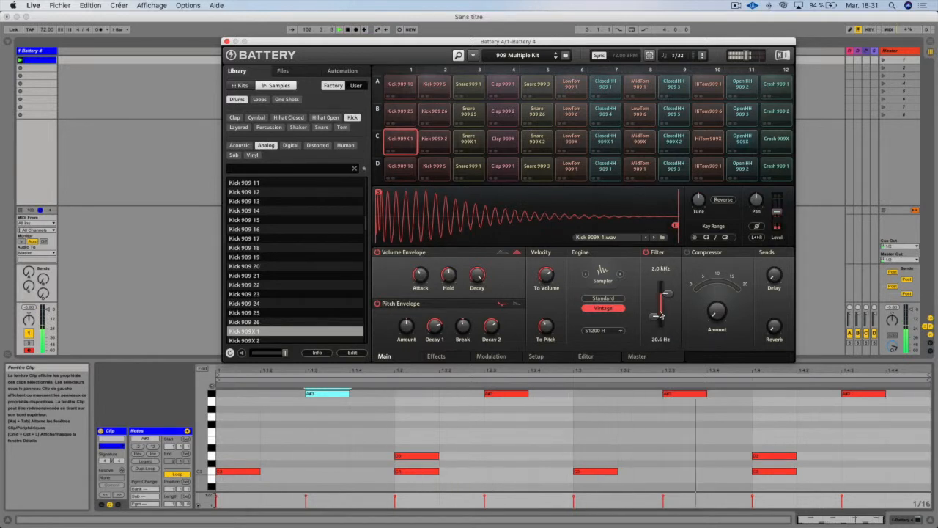
{"action": "mouse_move", "coordinate": [655, 316]}
{"action": "left_mouse_down"}
{"action": "mouse_move", "coordinate": [667, 280]}
{"action": "mouse_move", "coordinate": [655, 326]}
{"action": "left_mouse_up"}
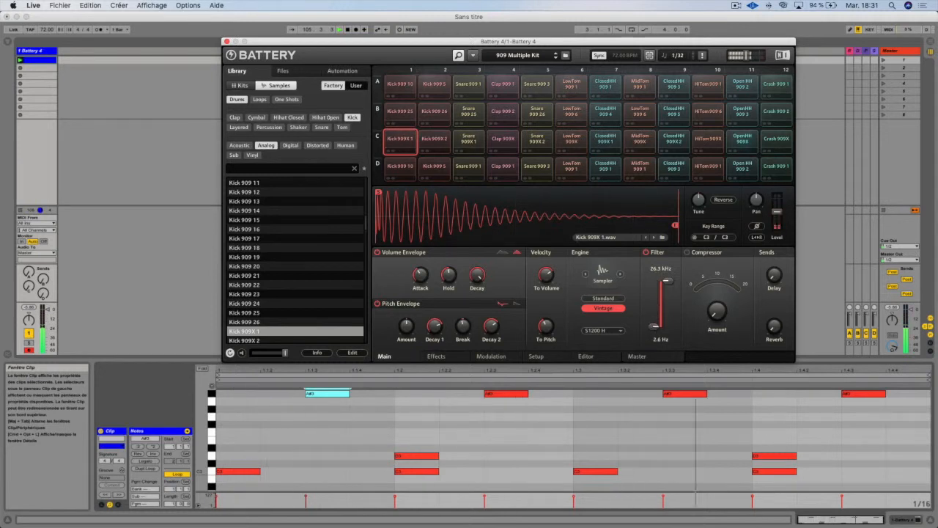
Enable the kick's compressor and try amounts between about 24% and 64%
{"action": "left_click", "coordinate": [687, 253]}
{"action": "left_click_drag", "start_coordinate": [716, 313], "coordinate": [716, 306]}
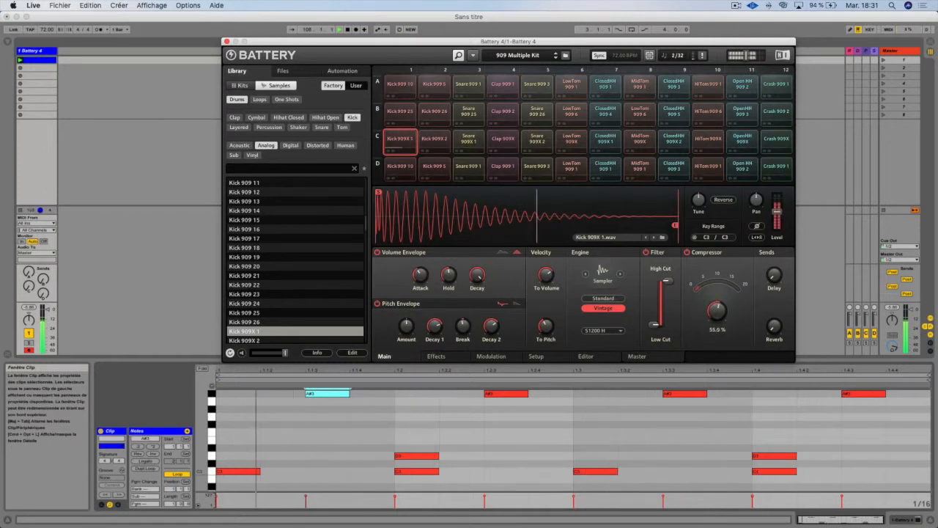
{"action": "left_click_drag", "start_coordinate": [716, 307], "coordinate": [716, 311]}
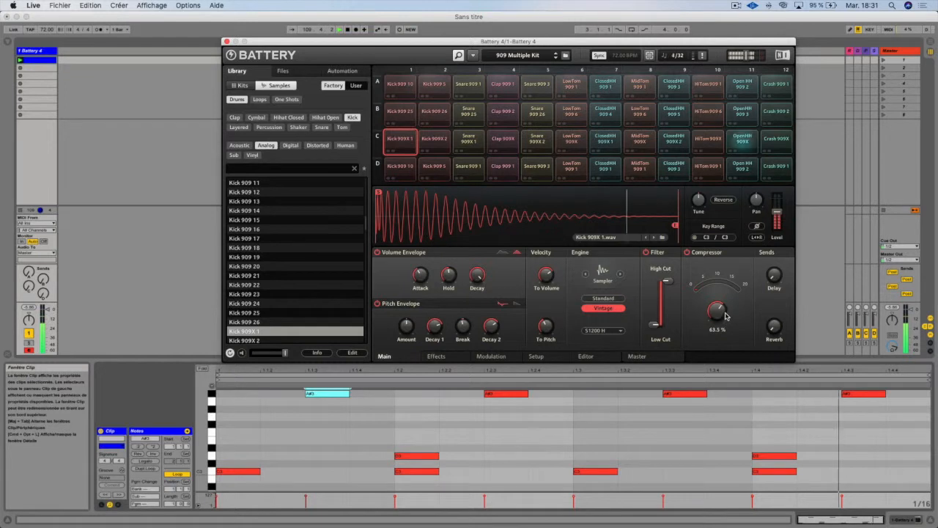
{"action": "left_click_drag", "start_coordinate": [717, 312], "coordinate": [724, 314]}
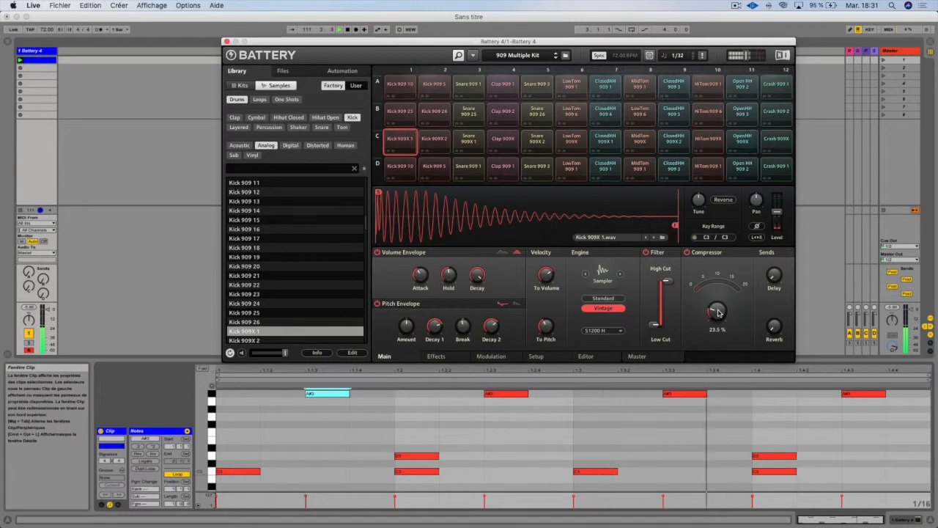
{"action": "mouse_move", "coordinate": [718, 314]}
{"action": "left_mouse_down"}
{"action": "mouse_move", "coordinate": [719, 278]}
{"action": "mouse_move", "coordinate": [718, 330]}
{"action": "left_mouse_up"}
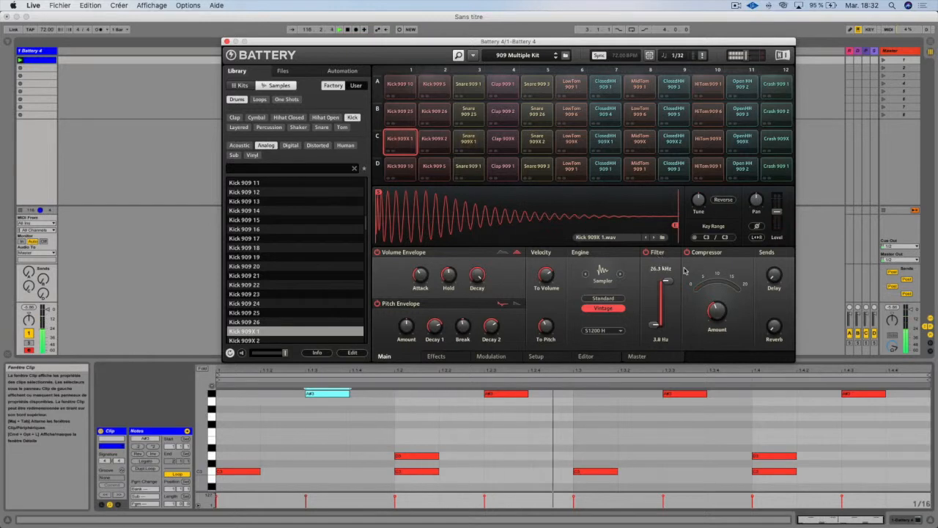
Try the kick's delay send and set its reverb send to about -9.3 dB
{"action": "left_click_drag", "start_coordinate": [774, 275], "coordinate": [774, 277]}
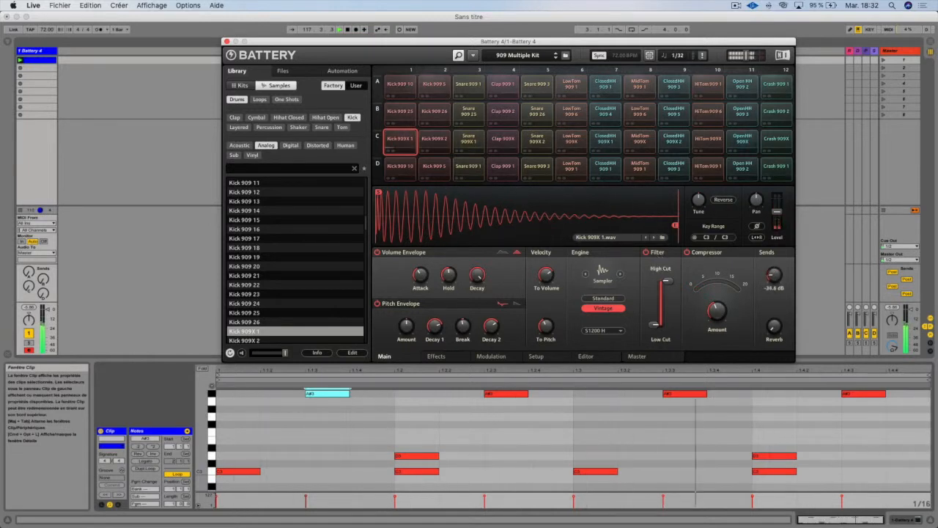
{"action": "left_click_drag", "start_coordinate": [774, 326], "coordinate": [774, 326]}
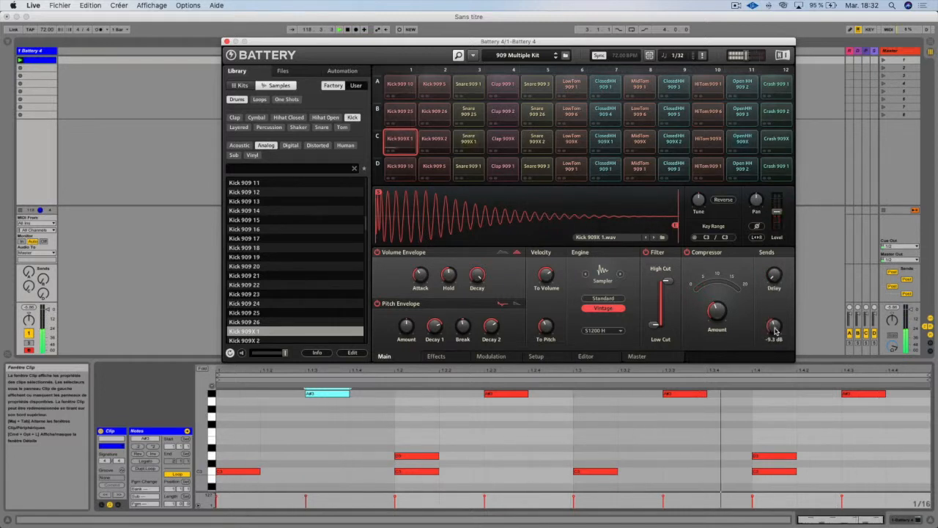
Examine the master reverb and delay, trying the reverb's Size and Reverse options, and return to the kick's main parameters
{"action": "left_click", "coordinate": [636, 357]}
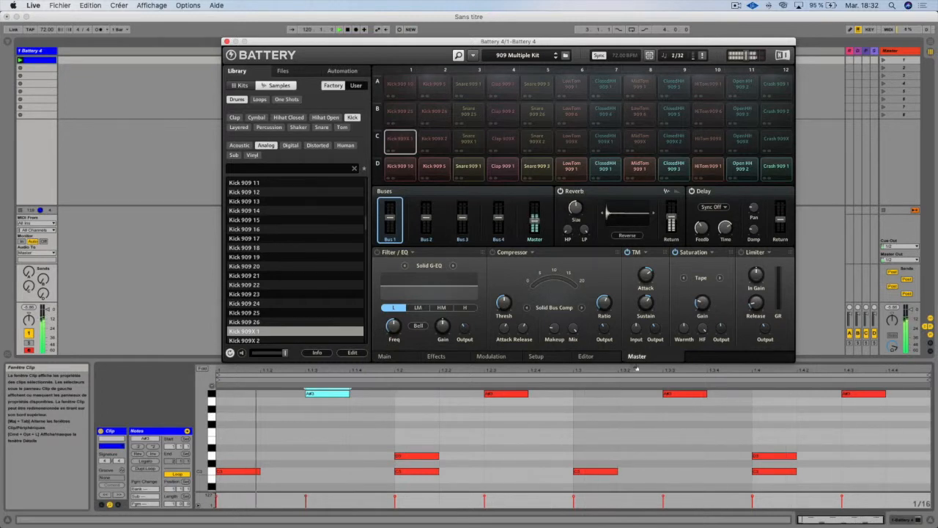
{"action": "left_click_drag", "start_coordinate": [575, 208], "coordinate": [576, 202]}
{"action": "left_click", "coordinate": [631, 236]}
{"action": "left_click", "coordinate": [629, 236]}
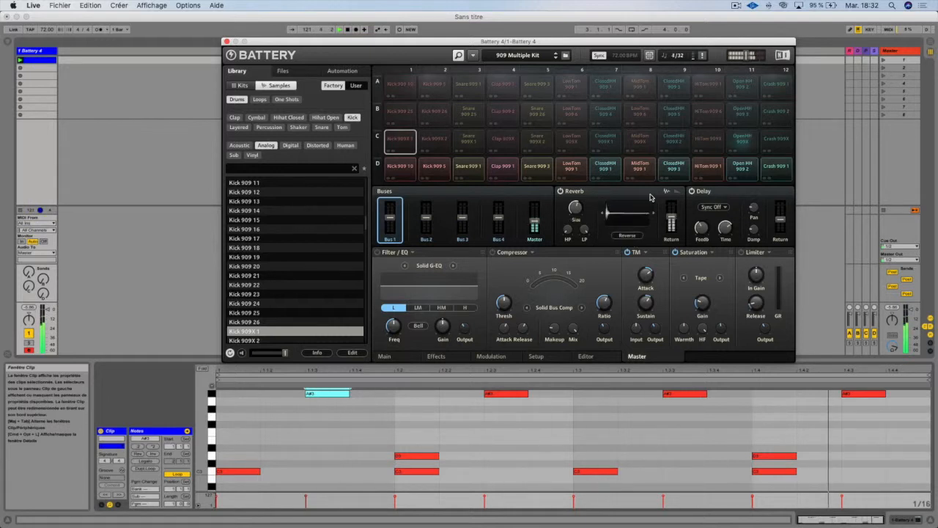
{"action": "left_click", "coordinate": [692, 192]}
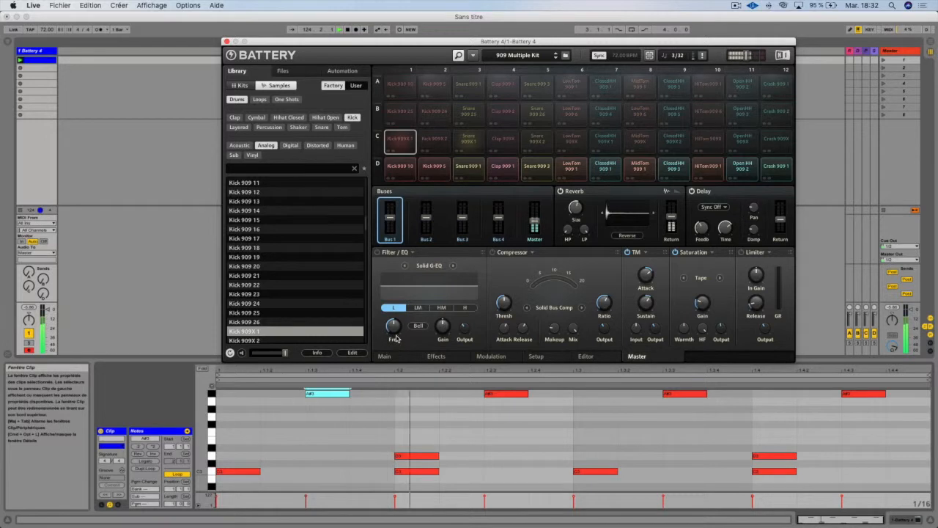
{"action": "left_click", "coordinate": [384, 356]}
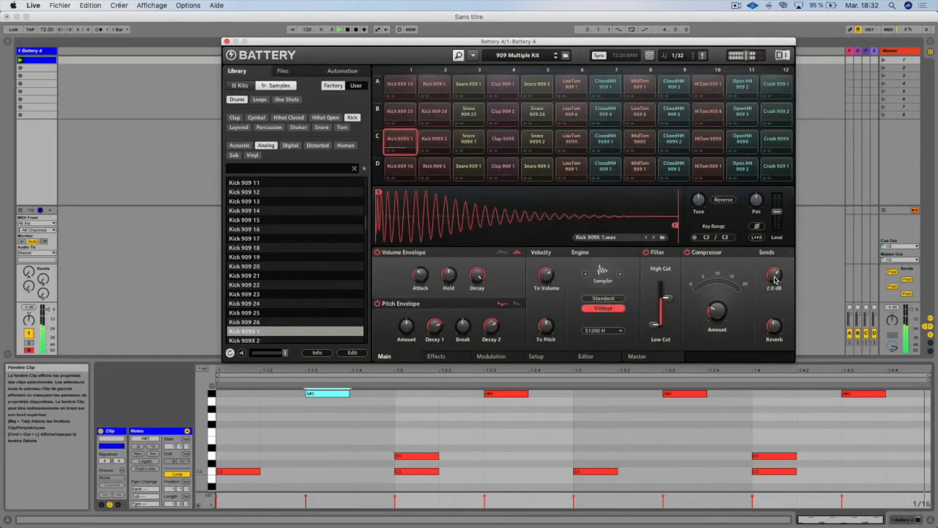
Switch the kick's engine to Stretch, raise its speed, and select Pro mode with the speed at about 169%
{"action": "left_click", "coordinate": [620, 275]}
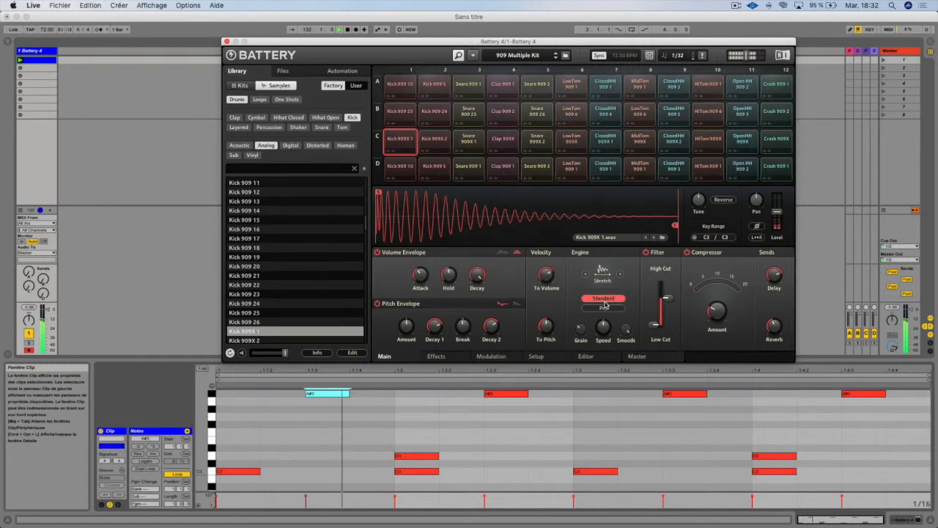
{"action": "mouse_move", "coordinate": [599, 331]}
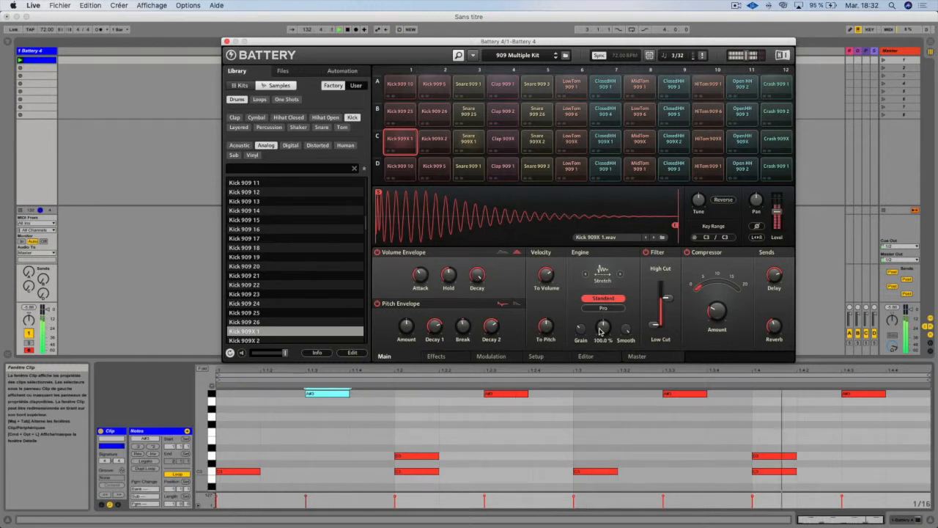
{"action": "left_click_drag", "start_coordinate": [599, 331], "coordinate": [600, 315]}
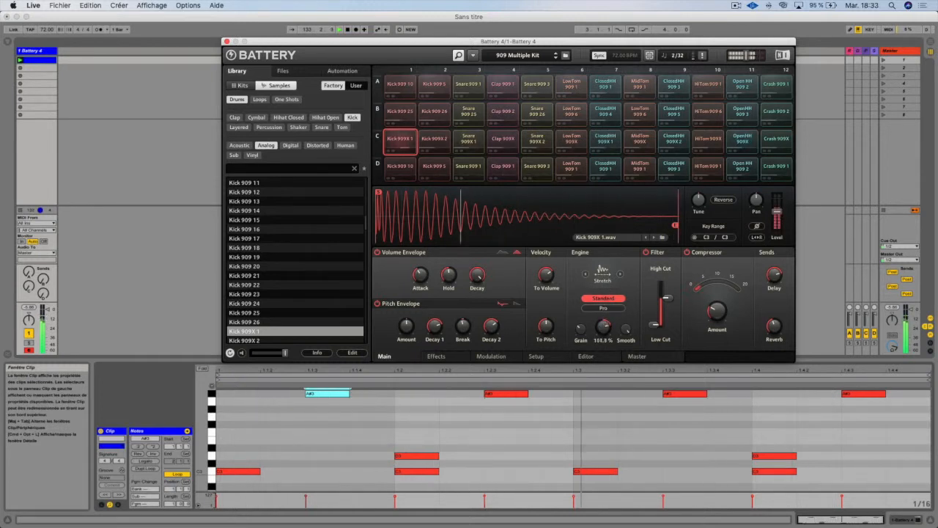
{"action": "left_click", "coordinate": [603, 308]}
{"action": "left_click_drag", "start_coordinate": [606, 329], "coordinate": [605, 315]}
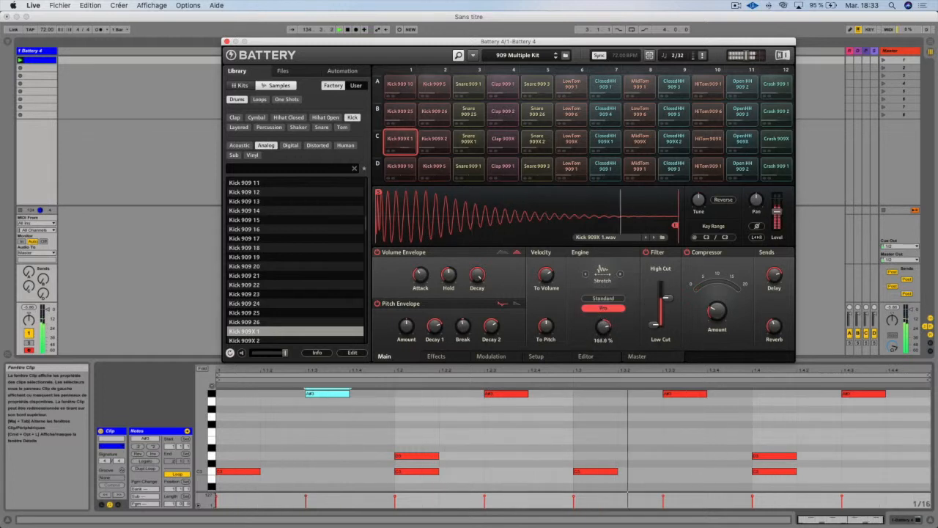
Switch the kick's Stretch engine to Standard mode, try a grain of about 17.3 ms and set smooth to 100%
{"action": "mouse_move", "coordinate": [603, 325]}
{"action": "left_mouse_down"}
{"action": "mouse_move", "coordinate": [603, 337]}
{"action": "mouse_move", "coordinate": [604, 323]}
{"action": "left_mouse_up"}
{"action": "left_click", "coordinate": [605, 298]}
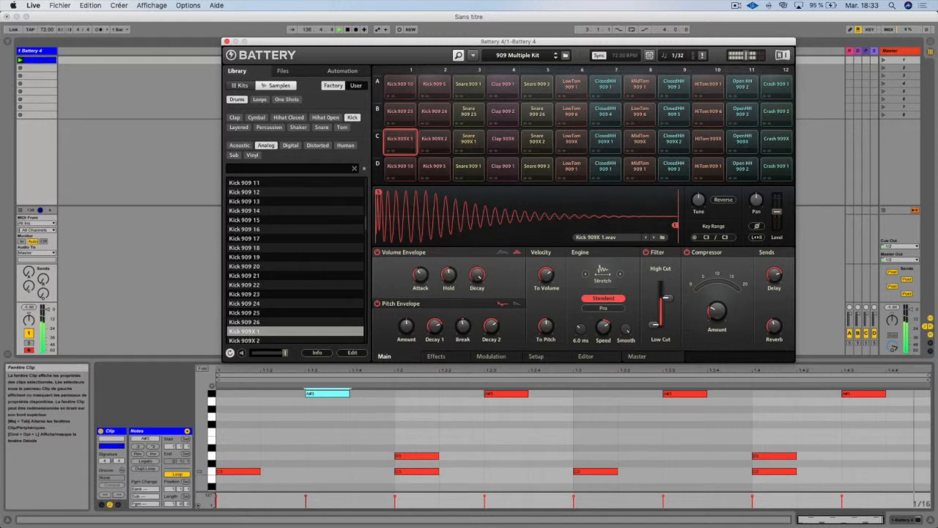
{"action": "left_click_drag", "start_coordinate": [581, 330], "coordinate": [580, 320]}
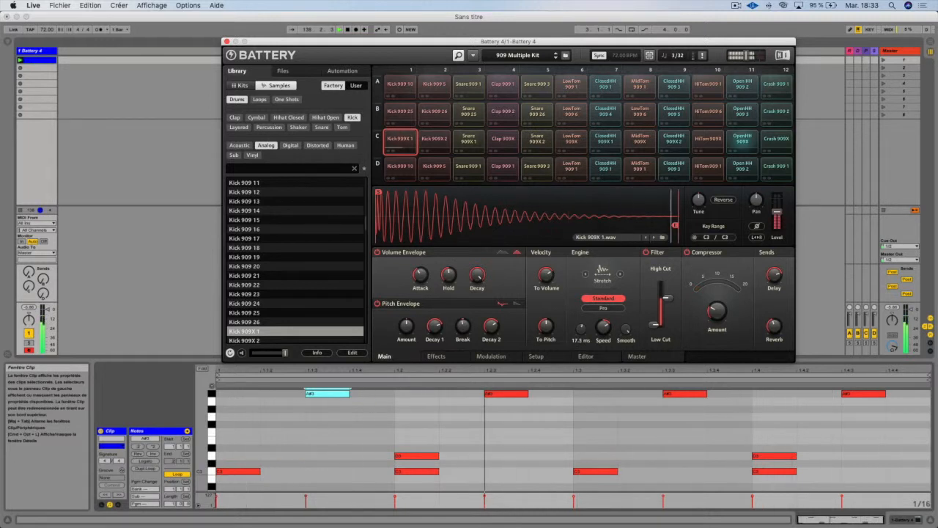
{"action": "left_click_drag", "start_coordinate": [581, 320], "coordinate": [627, 316]}
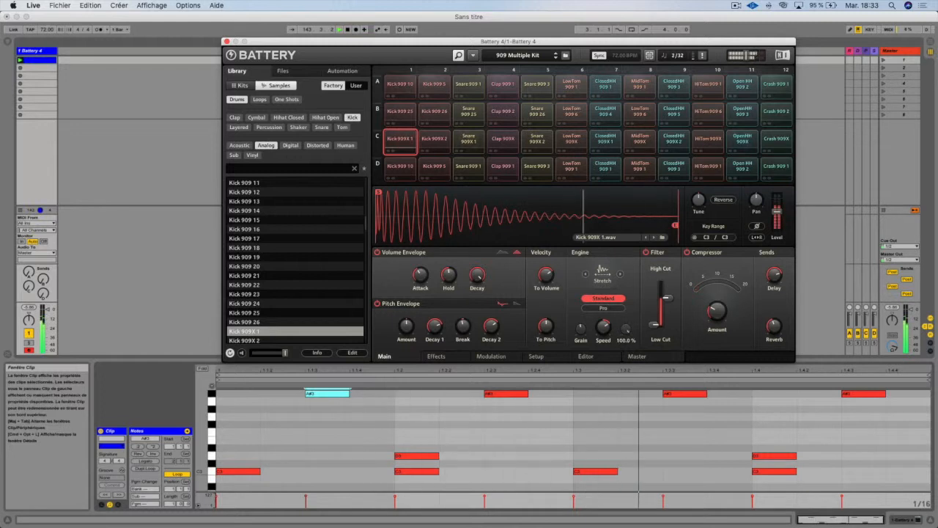
Lower the kick's stretch speed and turn down its delay and reverb sends
{"action": "left_click_drag", "start_coordinate": [603, 328], "coordinate": [604, 326]}
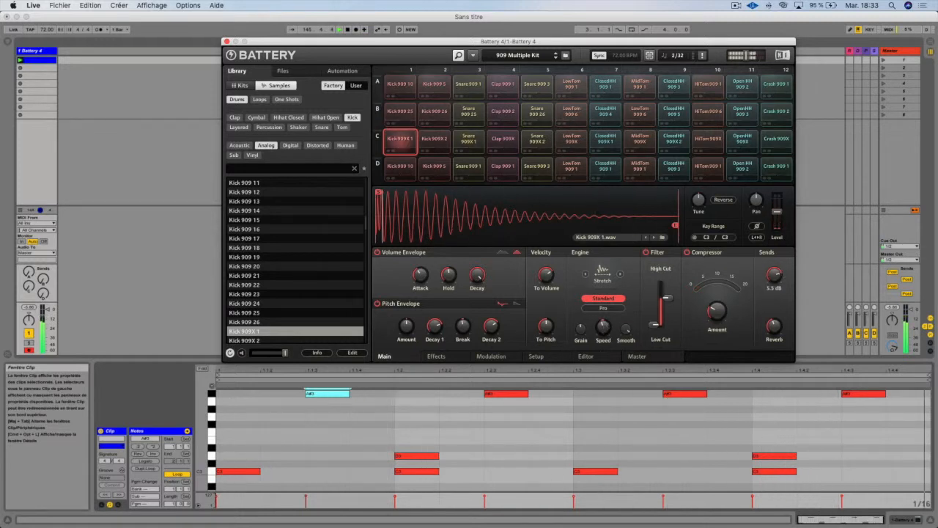
{"action": "left_click_drag", "start_coordinate": [771, 278], "coordinate": [772, 323]}
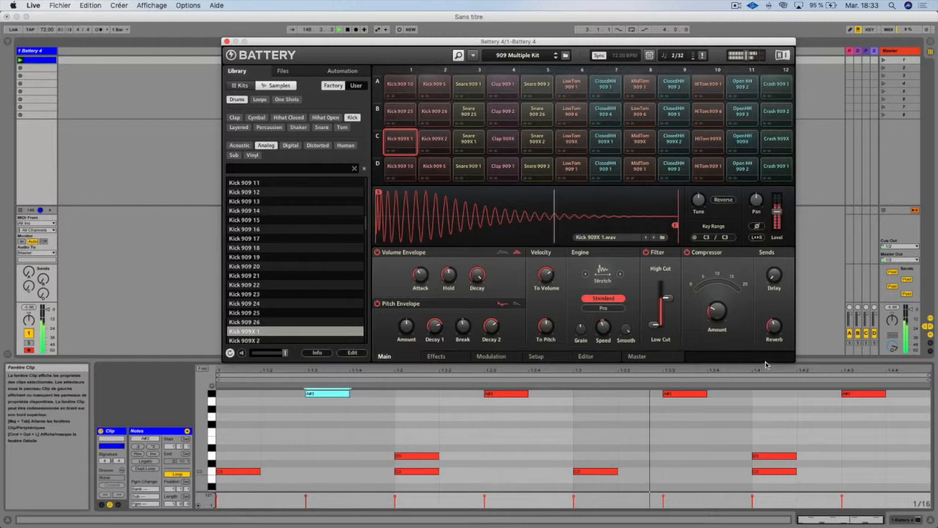
{"action": "left_click_drag", "start_coordinate": [774, 326], "coordinate": [774, 331]}
Readjust the kick's stretch speed, try grain at about 45.6 ms and smooth at 86%, and return the engine to Pro mode
{"action": "mouse_move", "coordinate": [603, 327]}
{"action": "left_mouse_down"}
{"action": "mouse_move", "coordinate": [603, 285]}
{"action": "mouse_move", "coordinate": [605, 337]}
{"action": "left_mouse_up"}
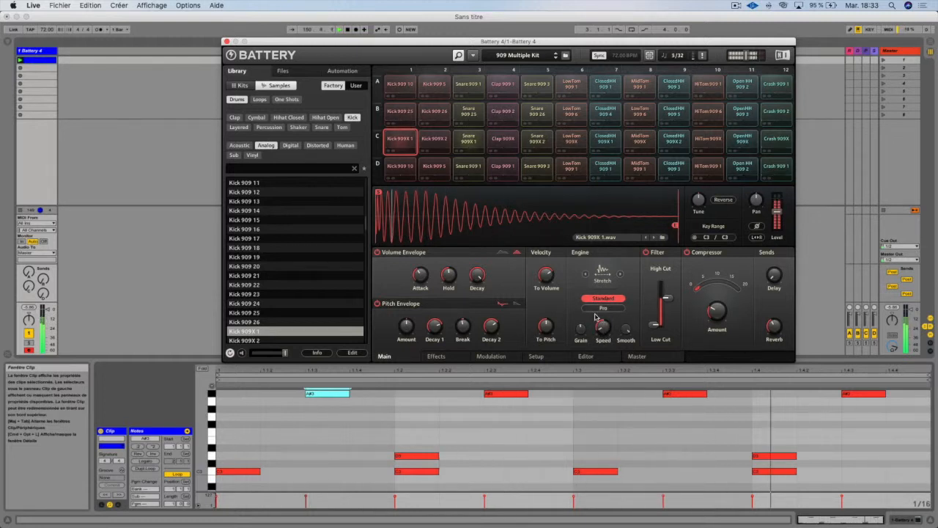
{"action": "left_click_drag", "start_coordinate": [606, 323], "coordinate": [582, 326]}
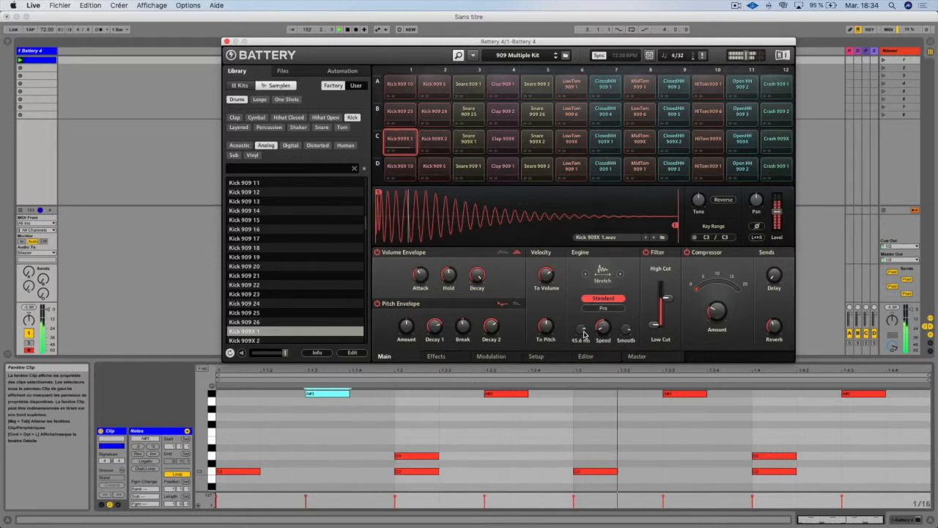
{"action": "left_click_drag", "start_coordinate": [581, 328], "coordinate": [580, 336]}
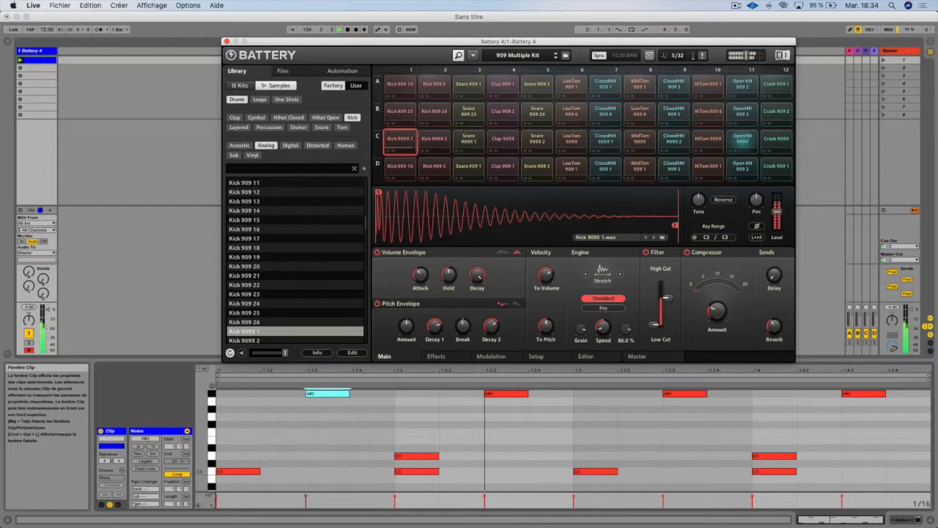
{"action": "left_click", "coordinate": [599, 309]}
{"action": "mouse_move", "coordinate": [602, 335]}
{"action": "left_mouse_down"}
{"action": "mouse_move", "coordinate": [603, 240]}
{"action": "mouse_move", "coordinate": [602, 335]}
{"action": "left_mouse_up"}
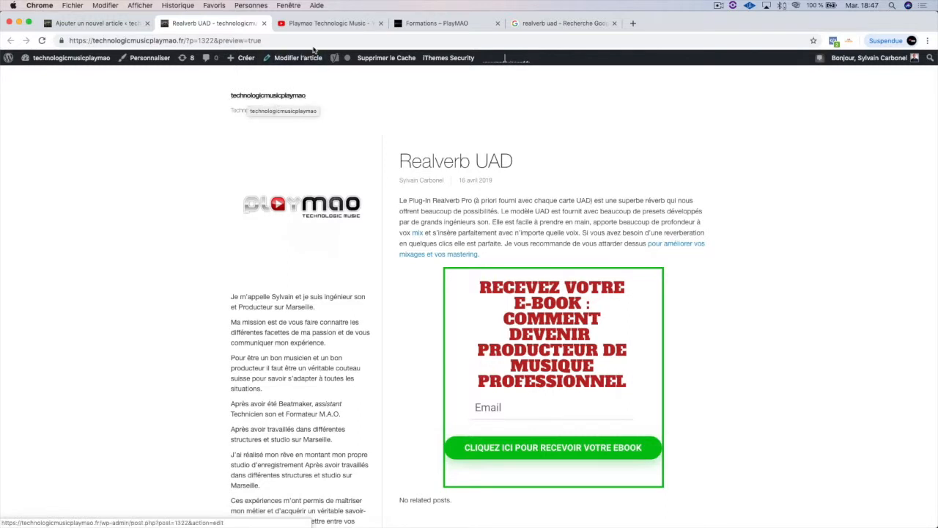
In Chrome, view the Playmao Technologic Music YouTube channel and browse the courses offered on the PlayMAO Formations page
{"action": "left_click", "coordinate": [320, 24]}
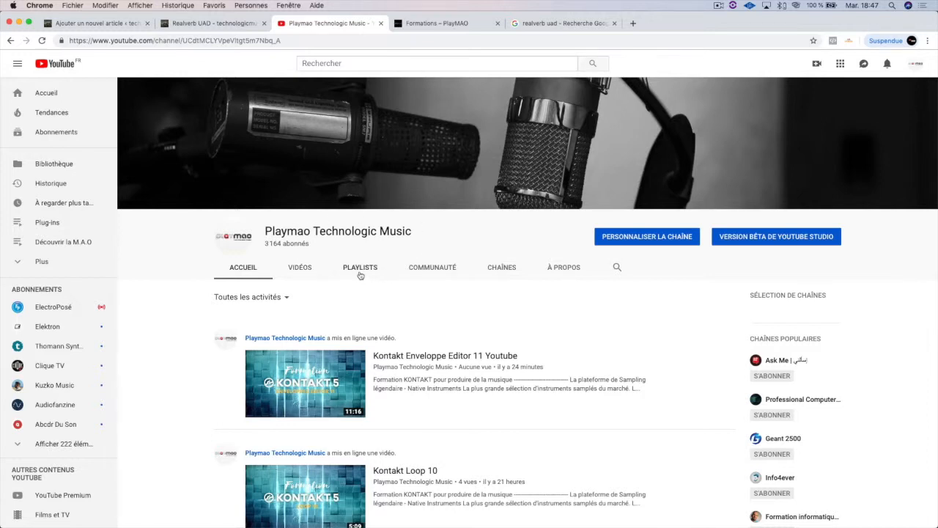
{"action": "left_click", "coordinate": [431, 24]}
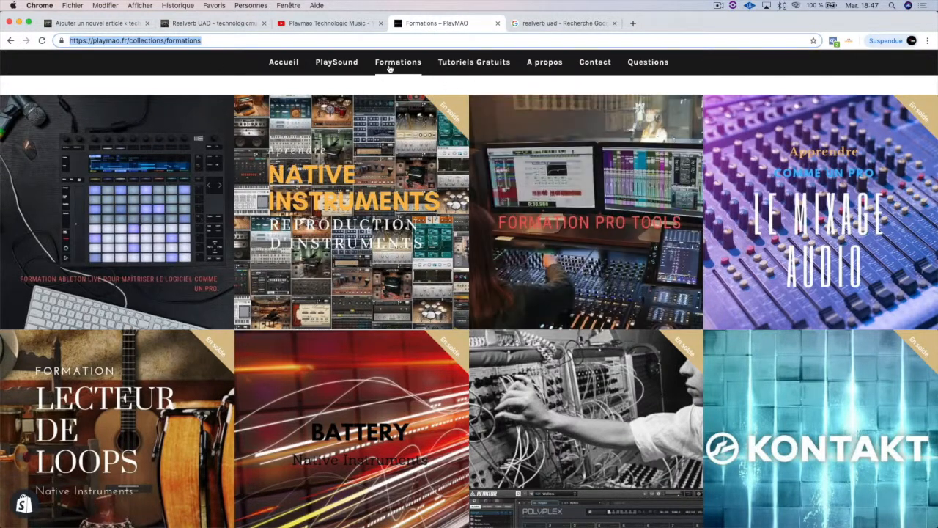
{"action": "key", "text": "Return"}
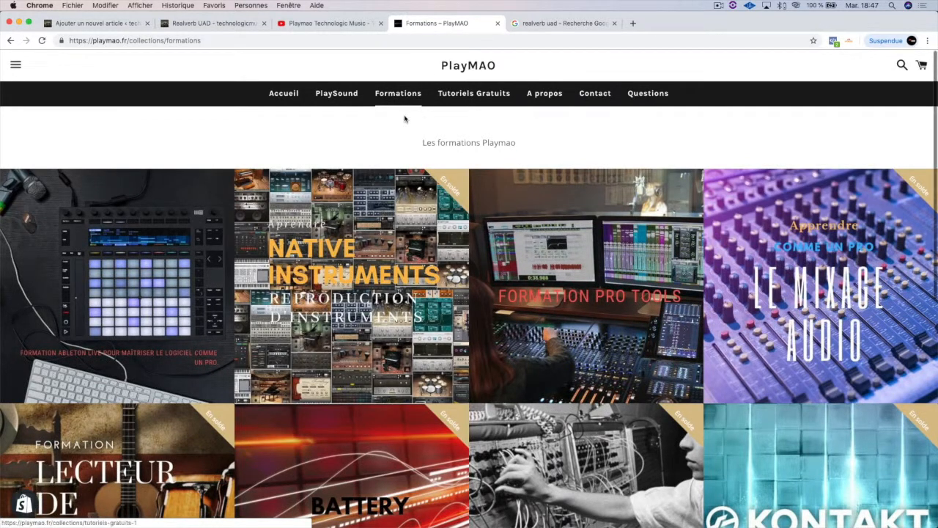
{"action": "scroll", "coordinate": [616, 410], "scroll_direction": "down", "scroll_amount": 5}
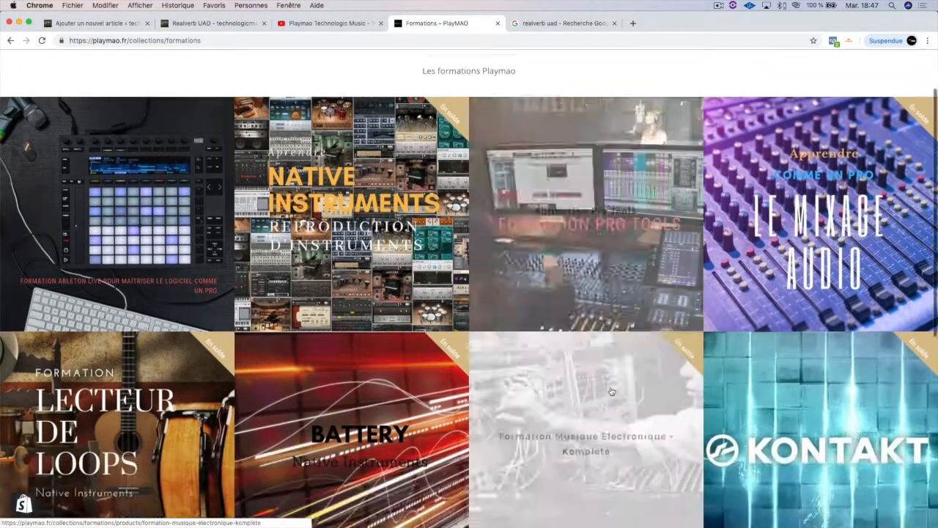
{"action": "scroll", "coordinate": [612, 392], "scroll_direction": "down", "scroll_amount": 6}
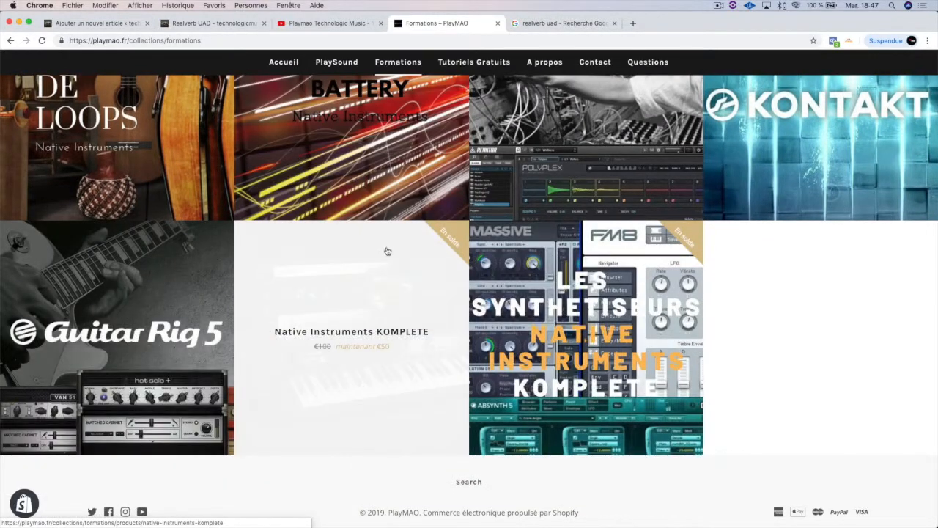
{"action": "scroll", "coordinate": [387, 252], "scroll_direction": "up", "scroll_amount": 6}
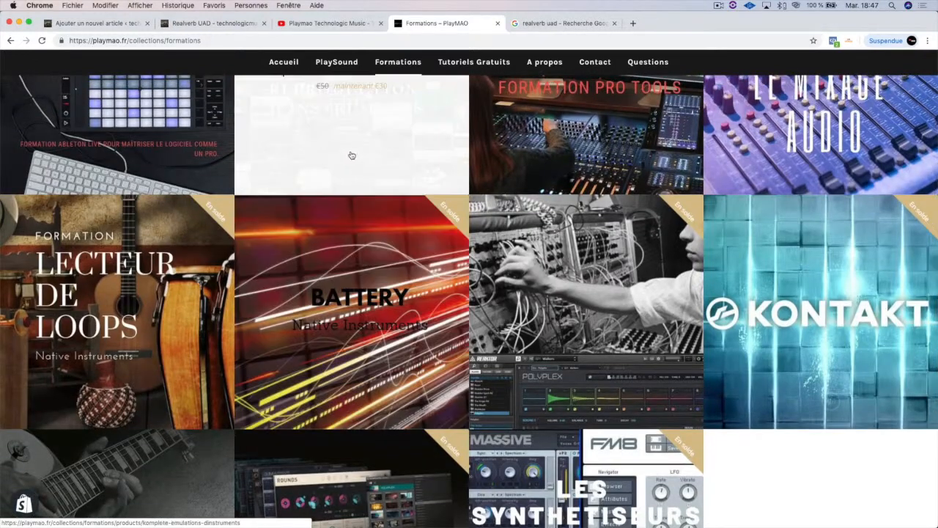
{"action": "scroll", "coordinate": [559, 166], "scroll_direction": "up", "scroll_amount": 5}
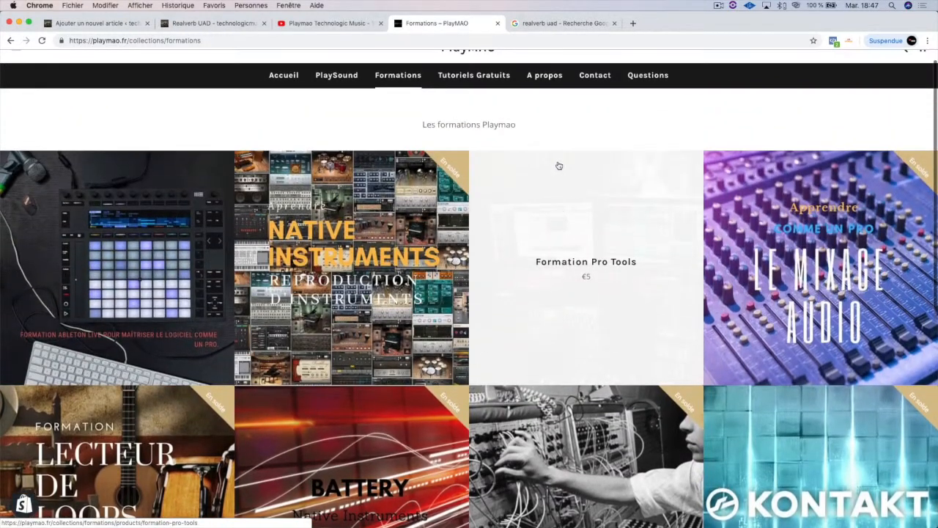
{"action": "scroll", "coordinate": [558, 166], "scroll_direction": "down", "scroll_amount": 1}
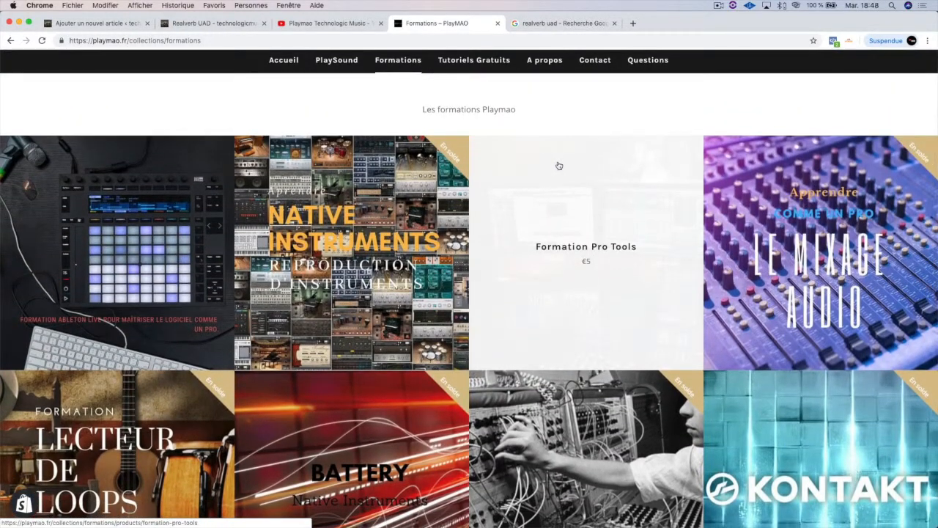
{"action": "scroll", "coordinate": [559, 166], "scroll_direction": "down", "scroll_amount": 4}
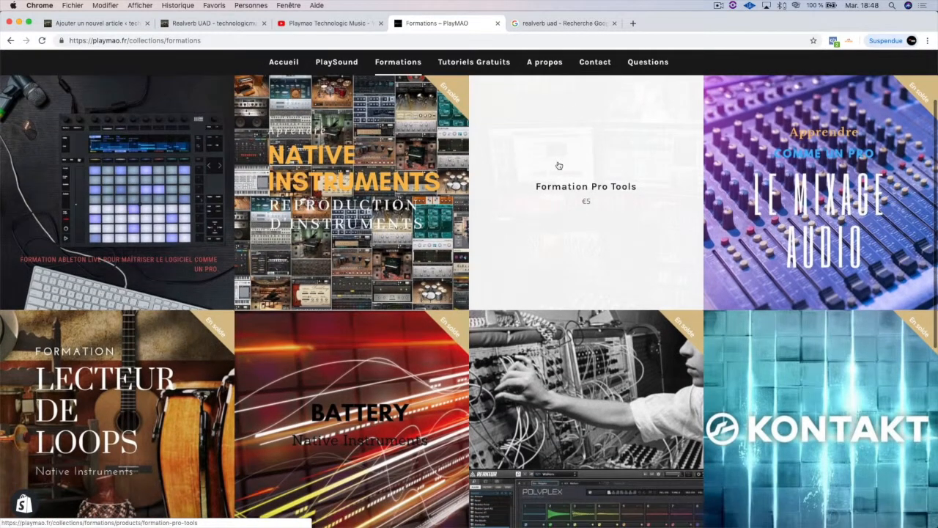